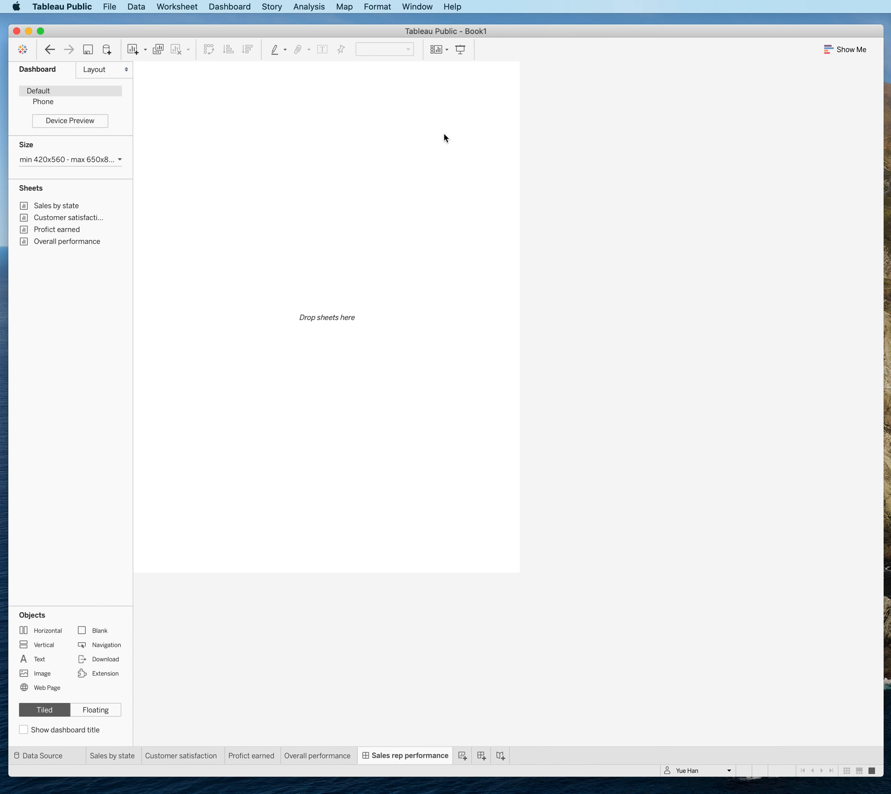
# Set the dashboard to a fixed size of 1000 px wide by 800 px high.
pyautogui.click(81, 157)
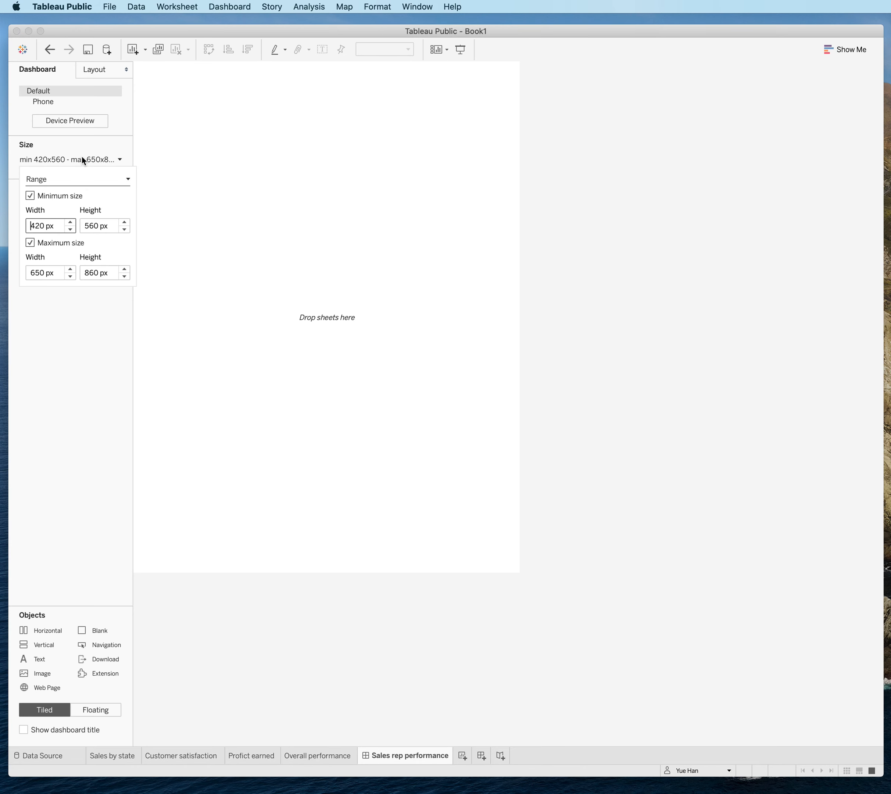
pyautogui.click(71, 179)
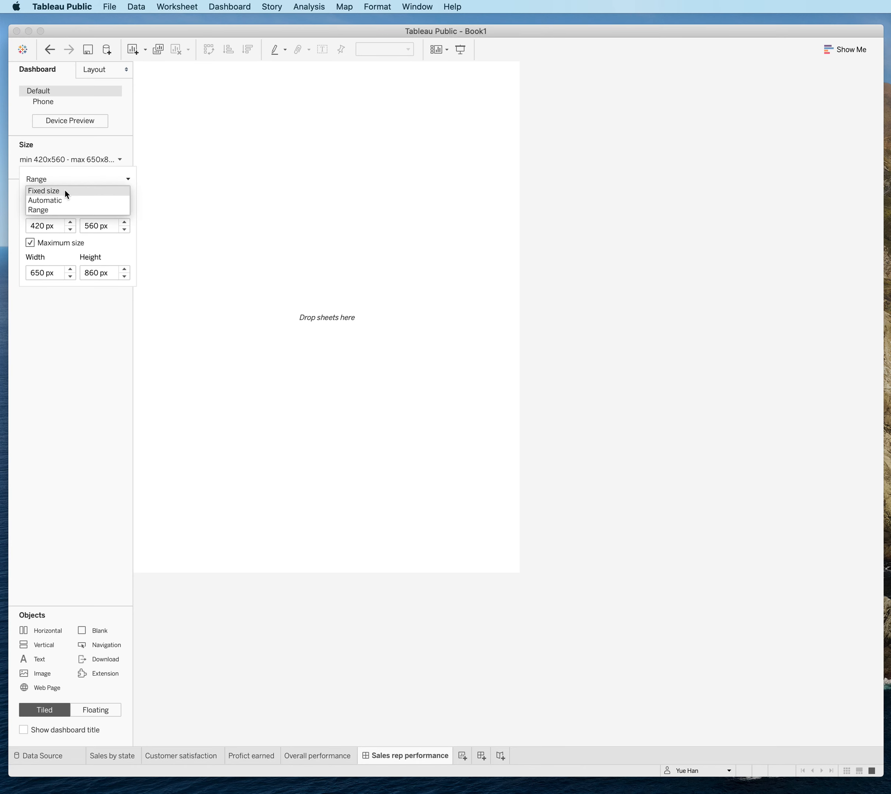
pyautogui.click(64, 189)
pyautogui.doubleClick(33, 230)
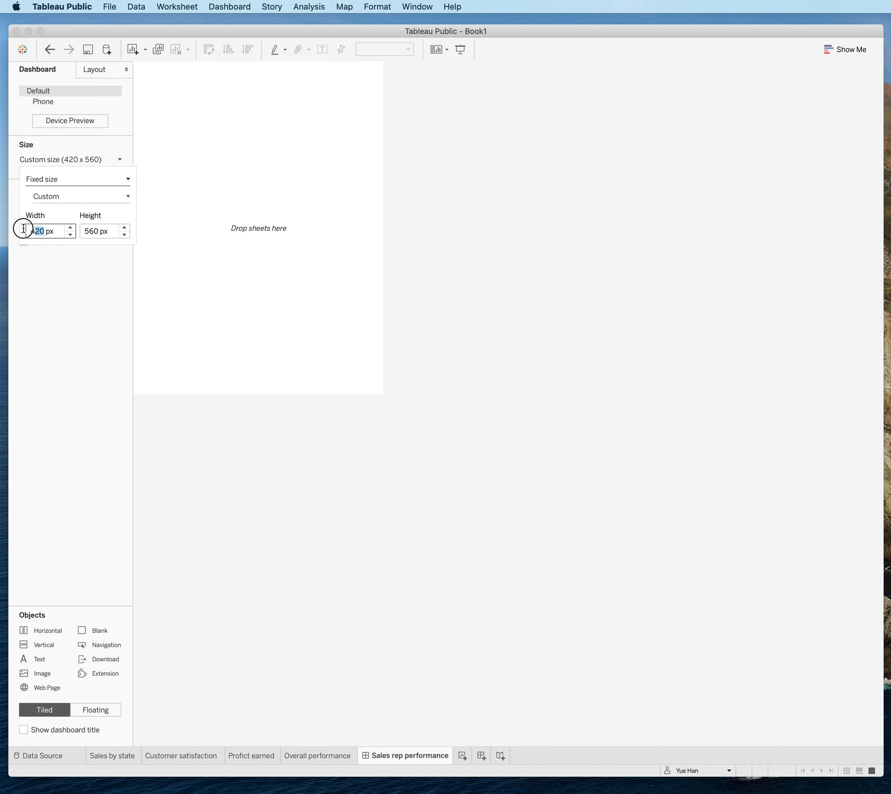
pyautogui.write('1000')
pyautogui.click(89, 230)
pyautogui.doubleClick(92, 231)
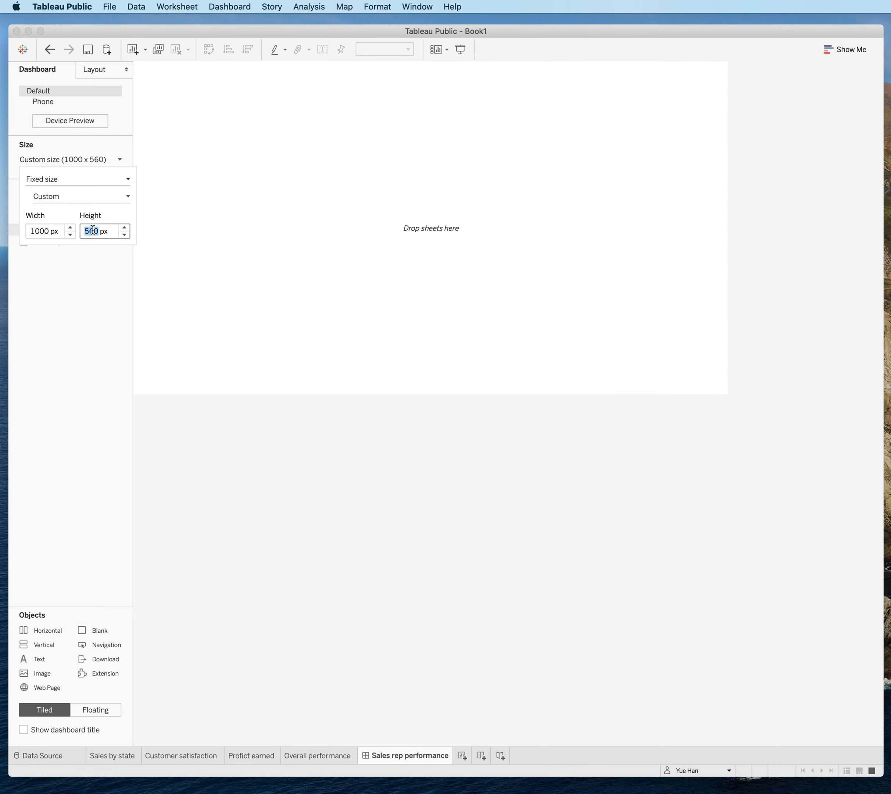
pyautogui.write('800')
pyautogui.press('Return')
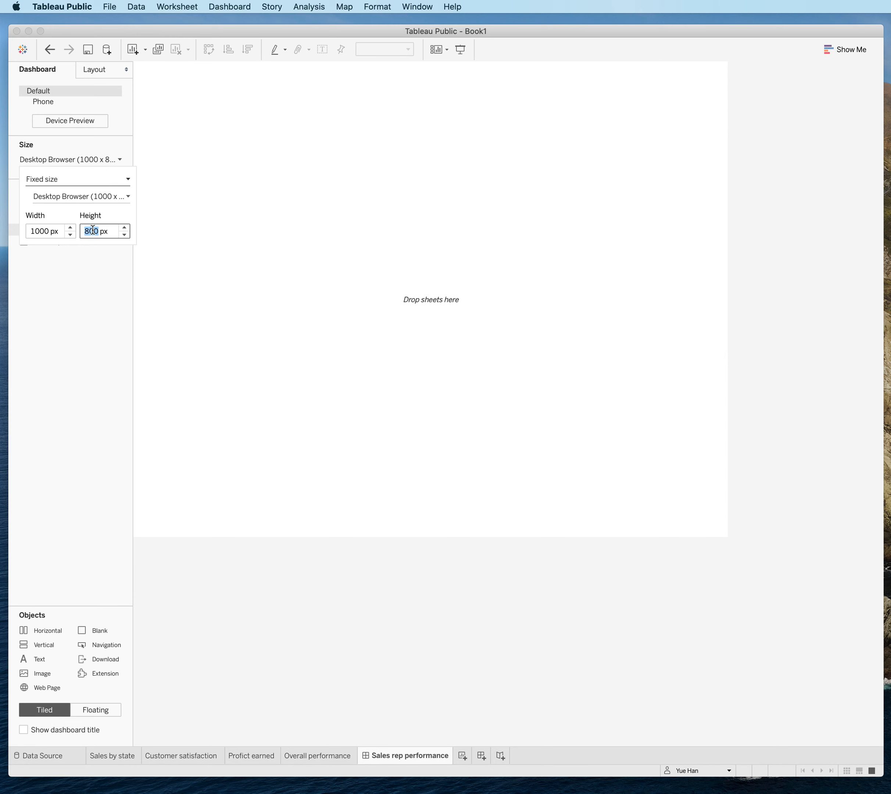
pyautogui.click(144, 289)
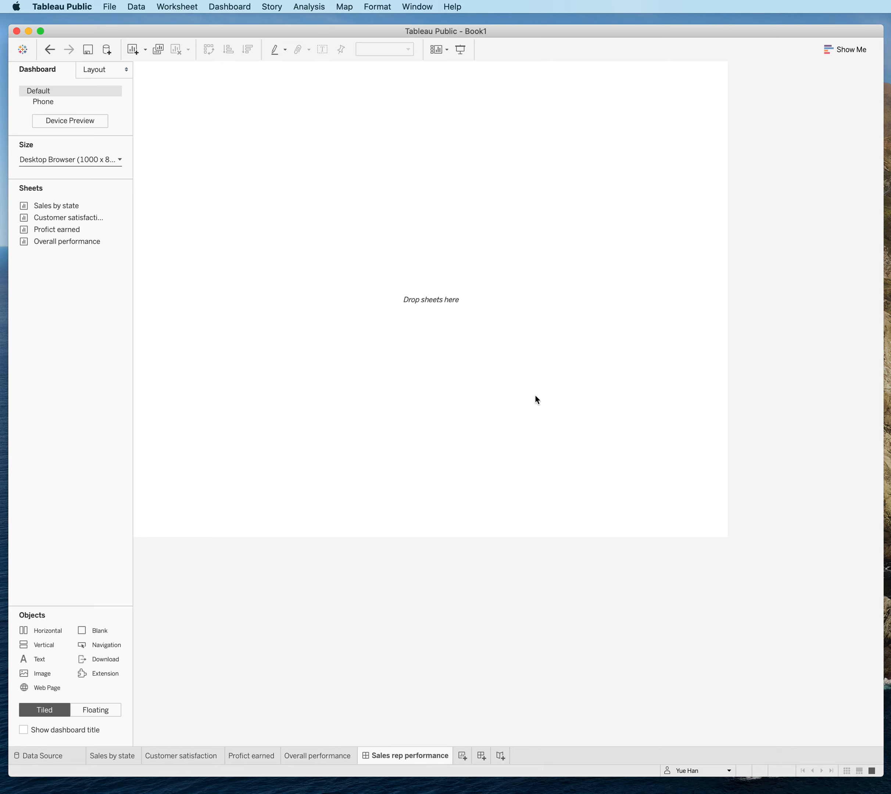
# Place the Sales by state sheet on the dashboard, with Customer satisfaction below it and Profict earned beside the map.
pyautogui.moveTo(53, 203)
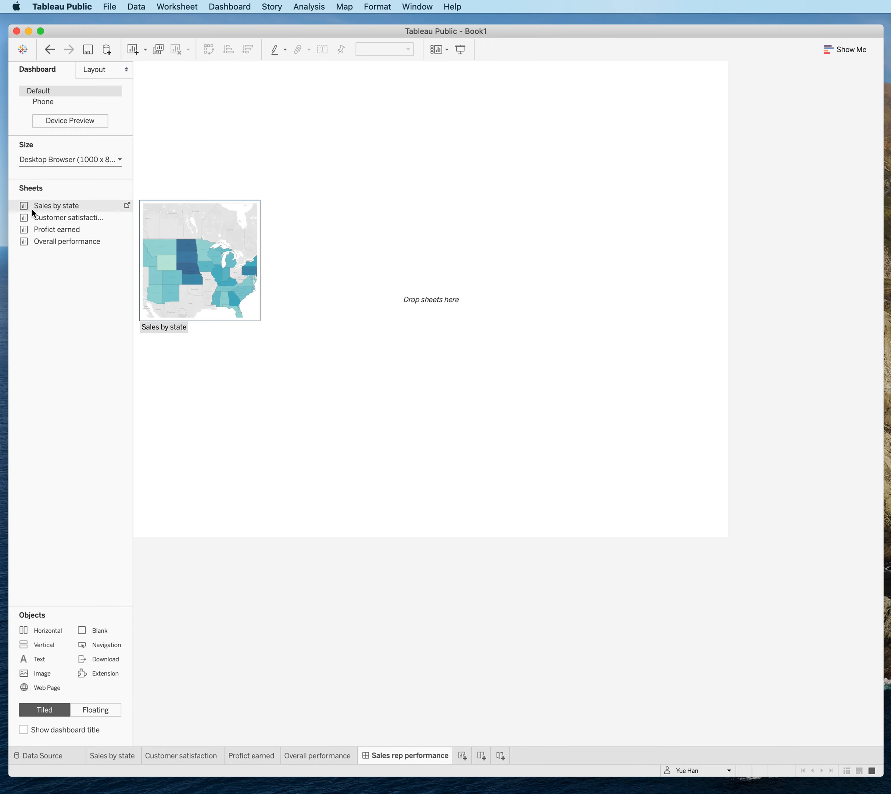
pyautogui.moveTo(36, 206); pyautogui.dragTo(238, 225)
pyautogui.moveTo(73, 227)
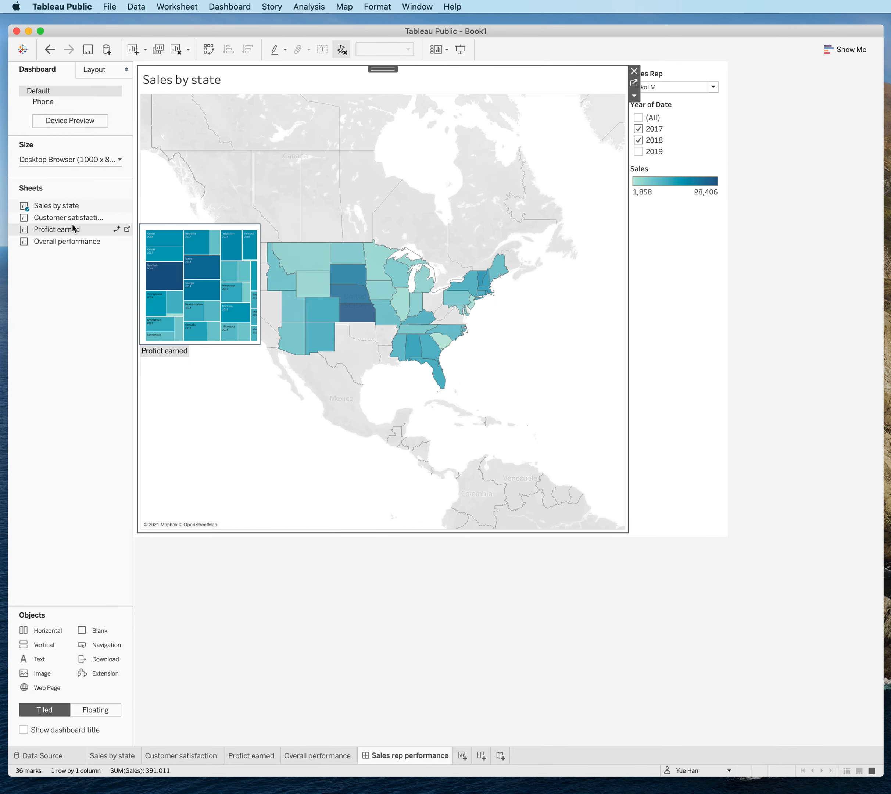
pyautogui.moveTo(71, 218); pyautogui.dragTo(435, 400)
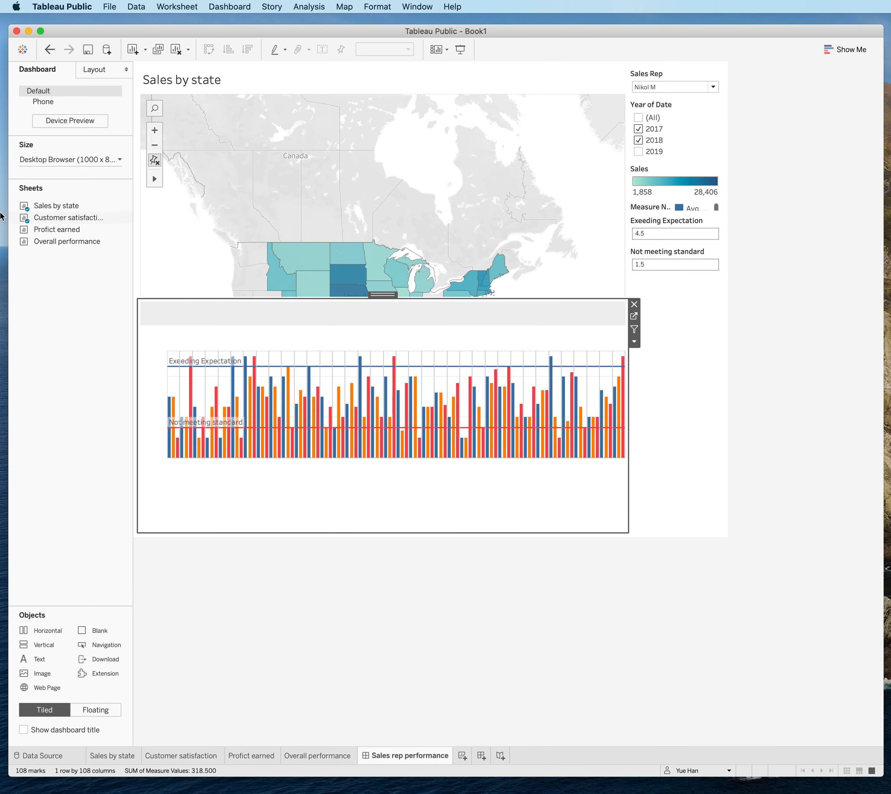
pyautogui.moveTo(56, 229)
pyautogui.mouseDown()
pyautogui.moveTo(508, 245)
pyautogui.moveTo(553, 210)
pyautogui.mouseUp()
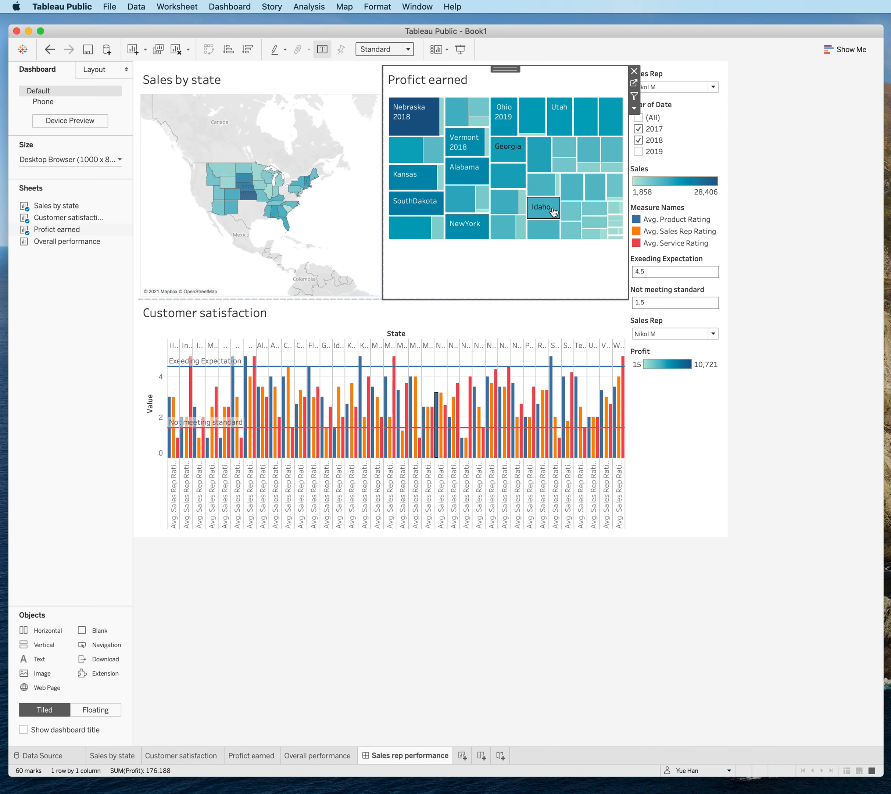
pyautogui.click(751, 229)
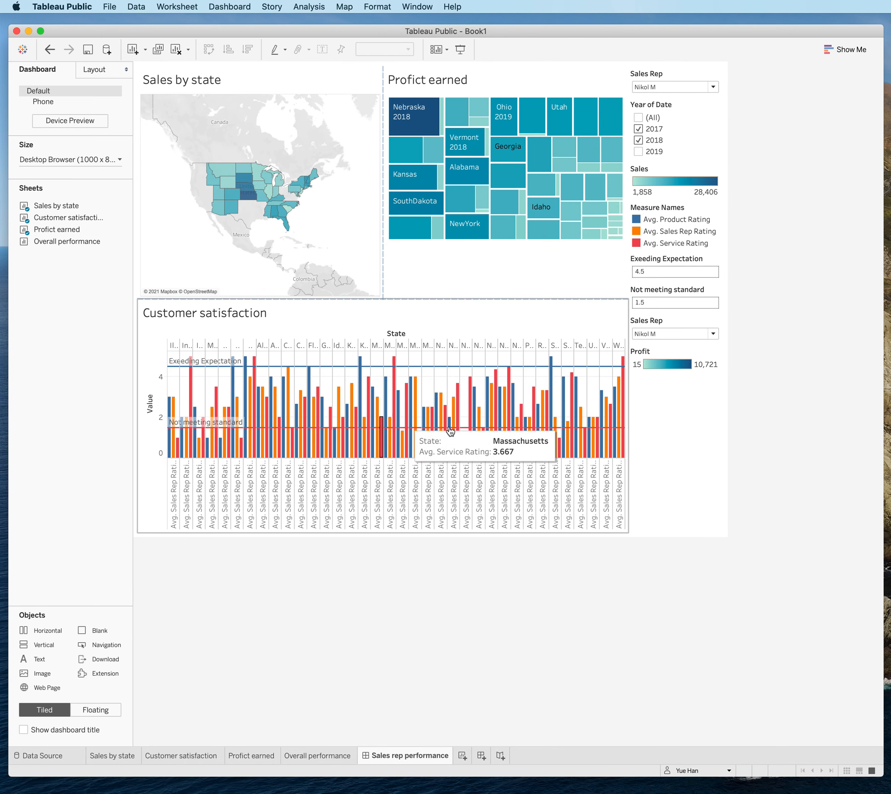
# Remove the Profit legend, the duplicate lower Sales Rep filter and the Not meeting standard parameter from the dashboard.
pyautogui.click(686, 381)
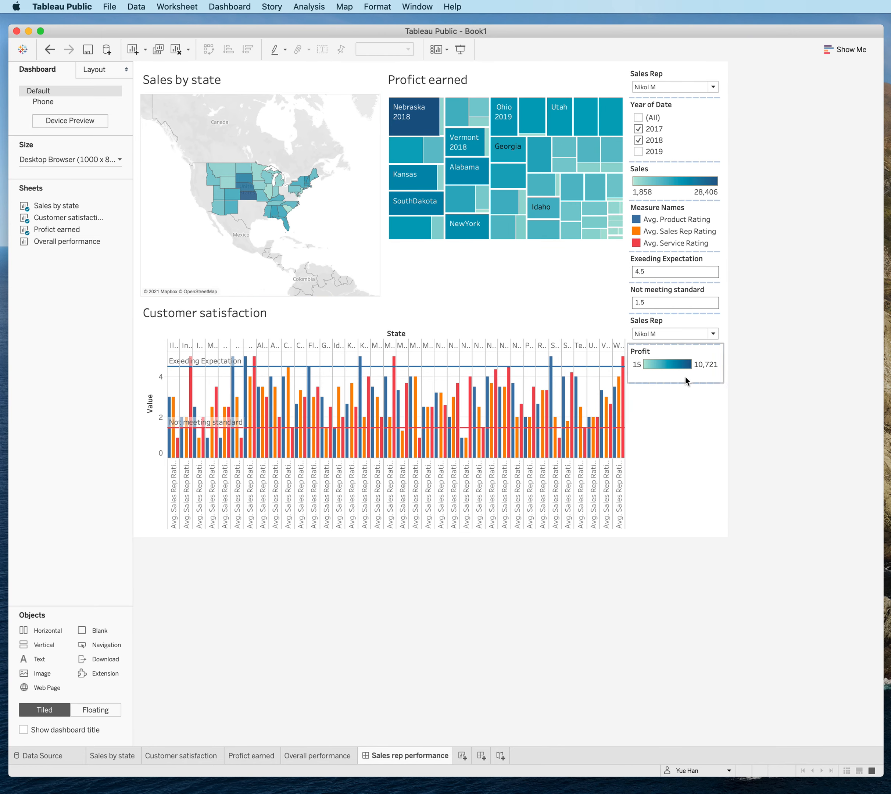
pyautogui.click(718, 354)
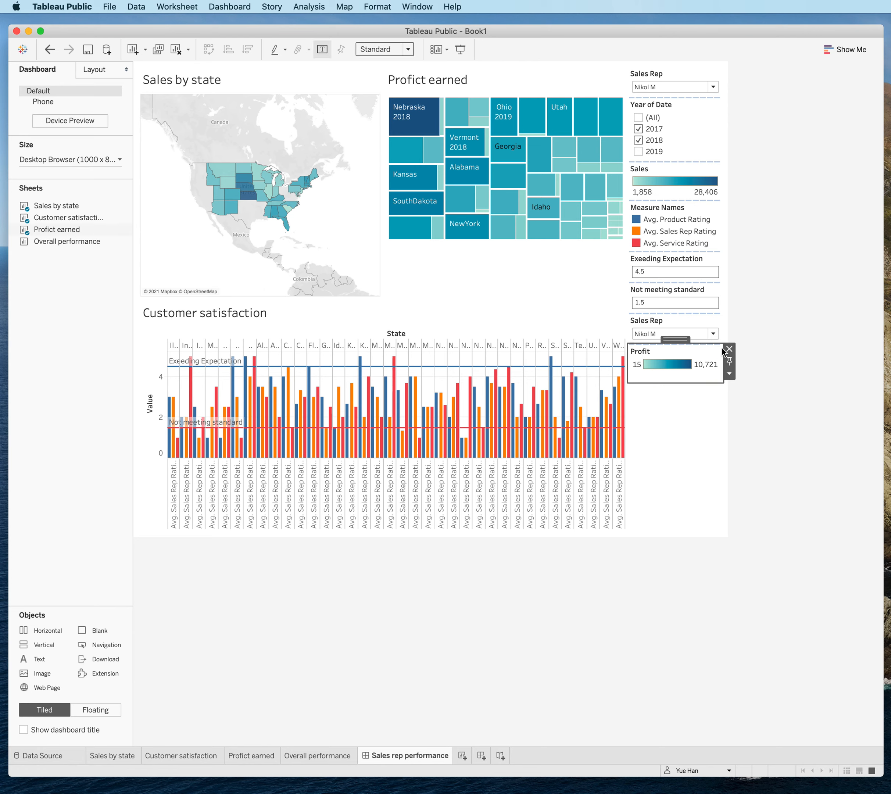
pyautogui.click(726, 352)
pyautogui.click(680, 325)
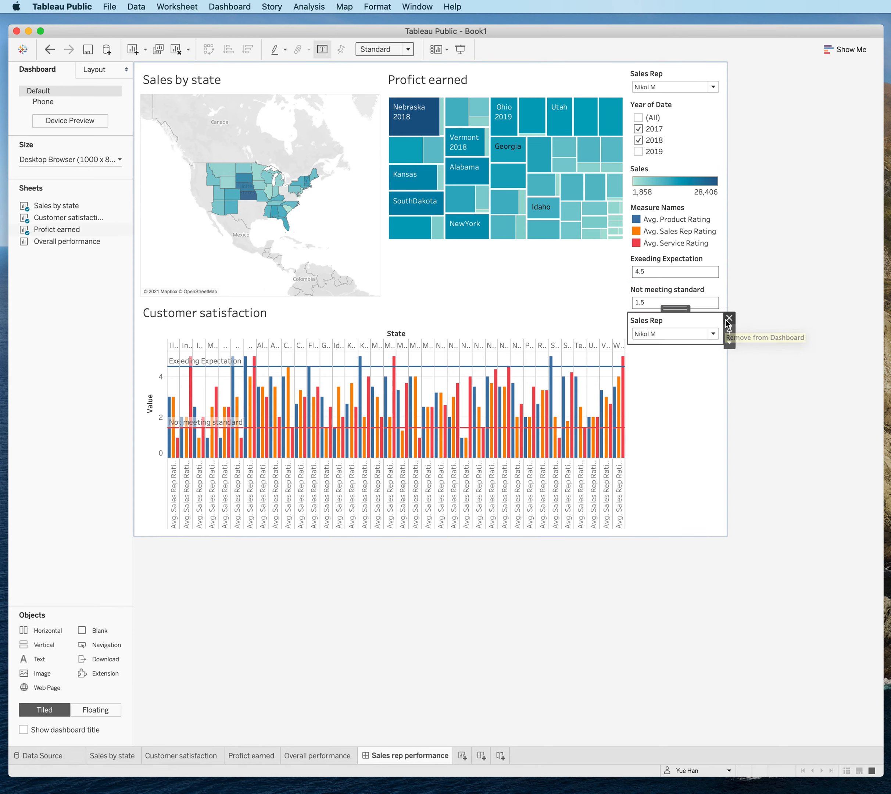
pyautogui.click(727, 317)
pyautogui.click(683, 299)
pyautogui.click(727, 287)
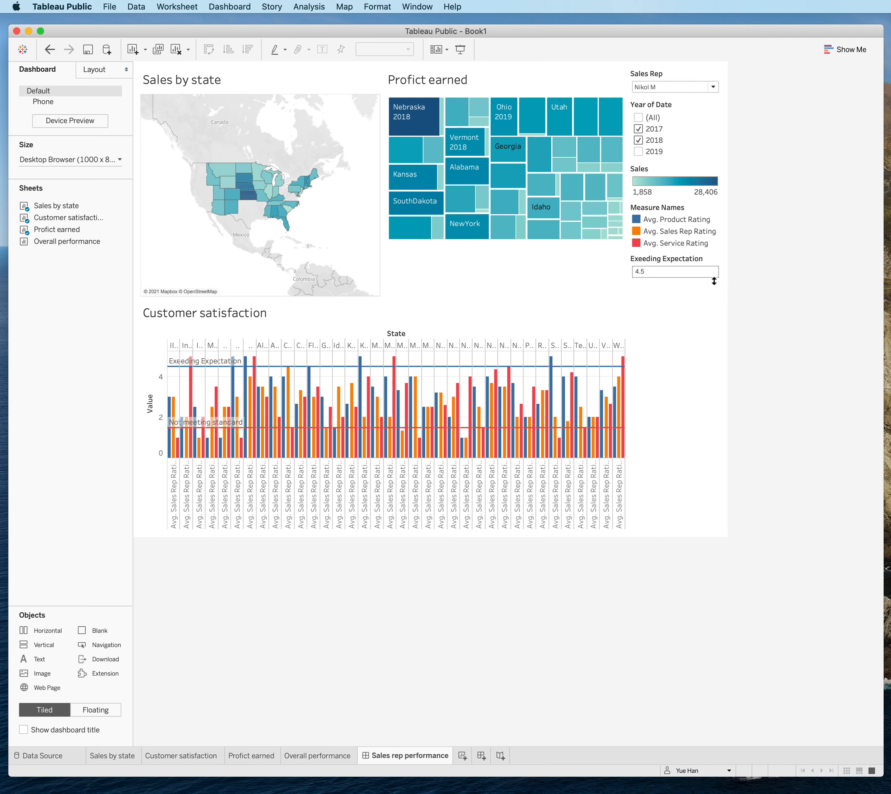
# Remove the Exeeding Expectation parameter and the Measure Names and Sales legends from the dashboard.
pyautogui.click(713, 277)
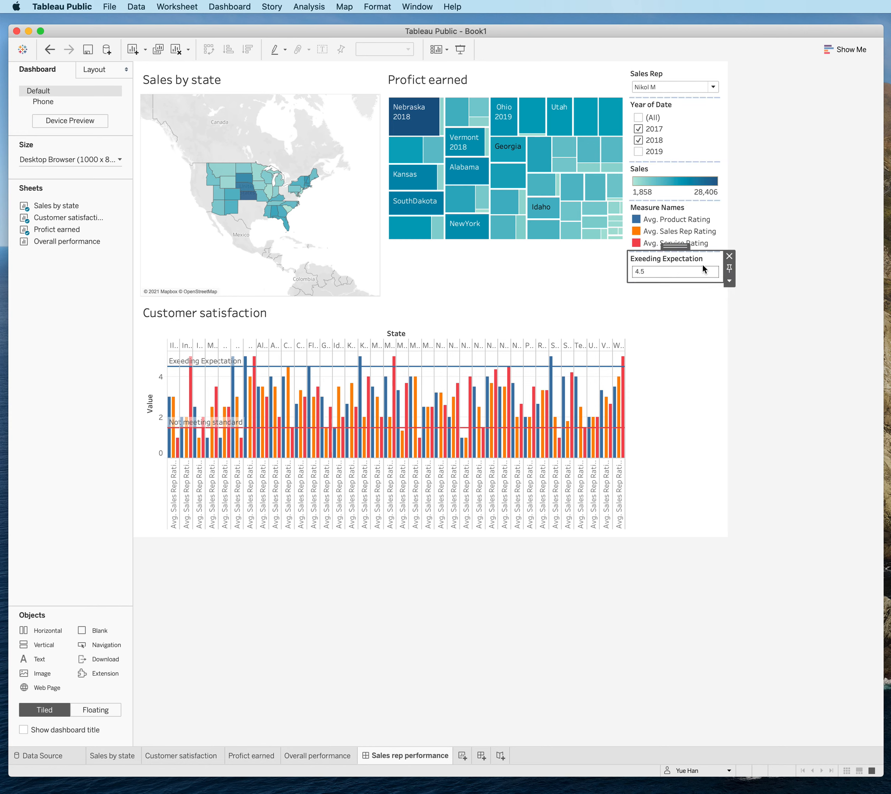
pyautogui.click(730, 258)
pyautogui.click(710, 246)
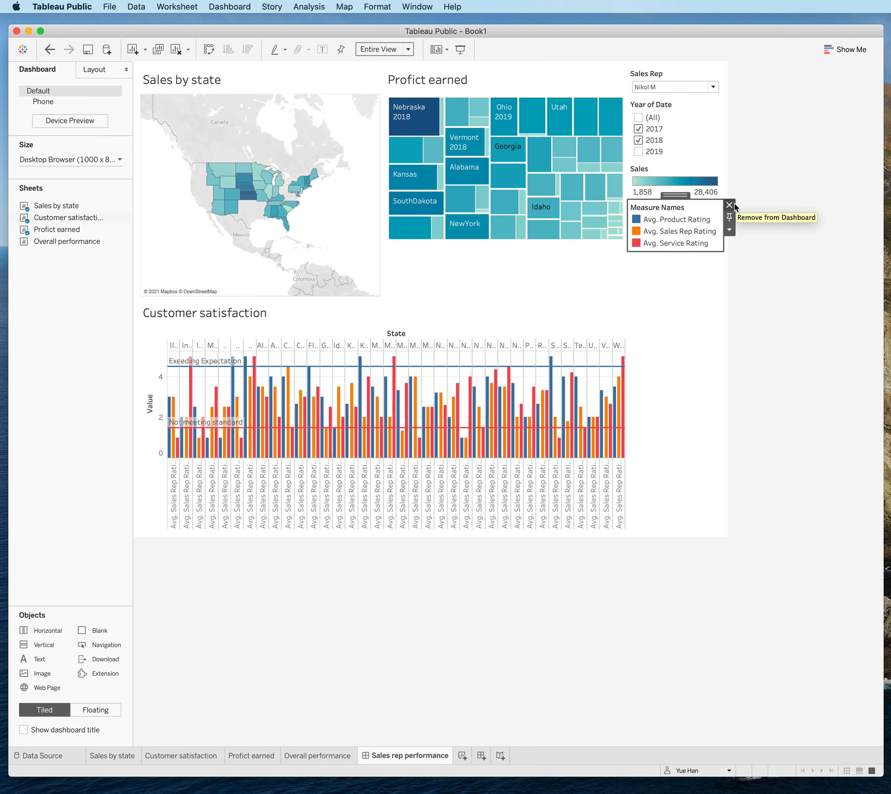
pyautogui.click(734, 205)
pyautogui.click(666, 175)
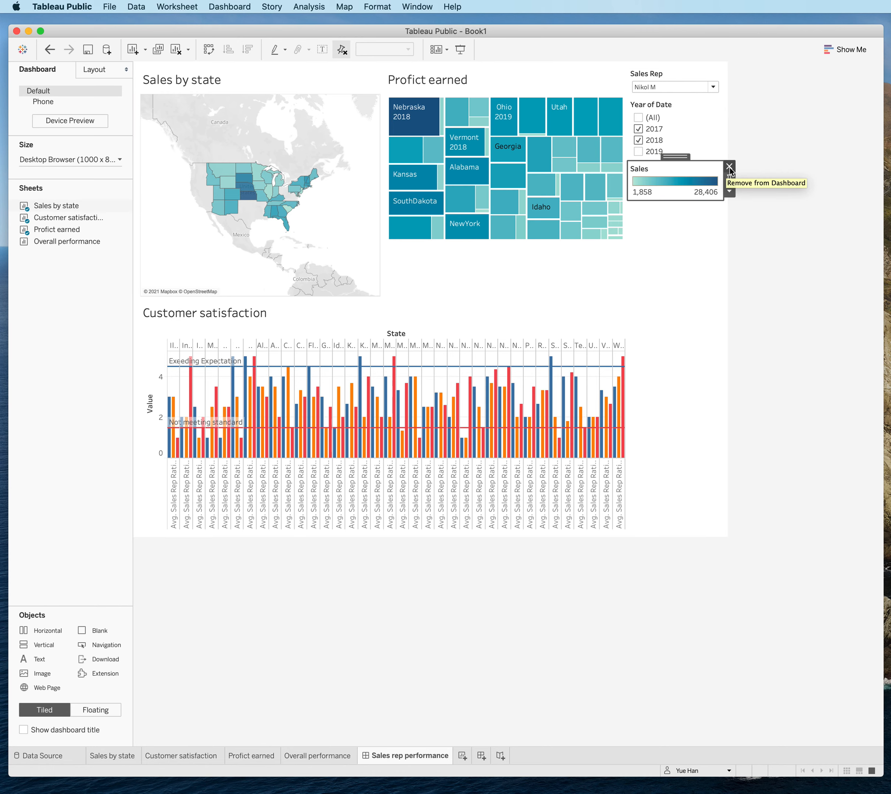
pyautogui.click(729, 166)
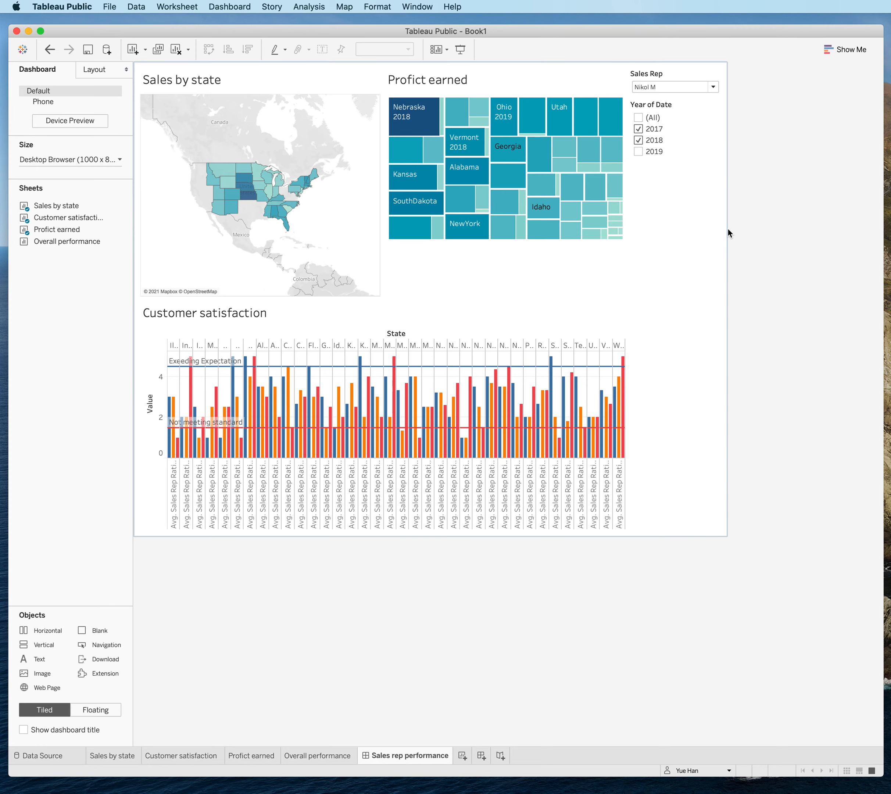
# Test the Sales Rep filter by selecting two different representatives in turn.
pyautogui.click(682, 84)
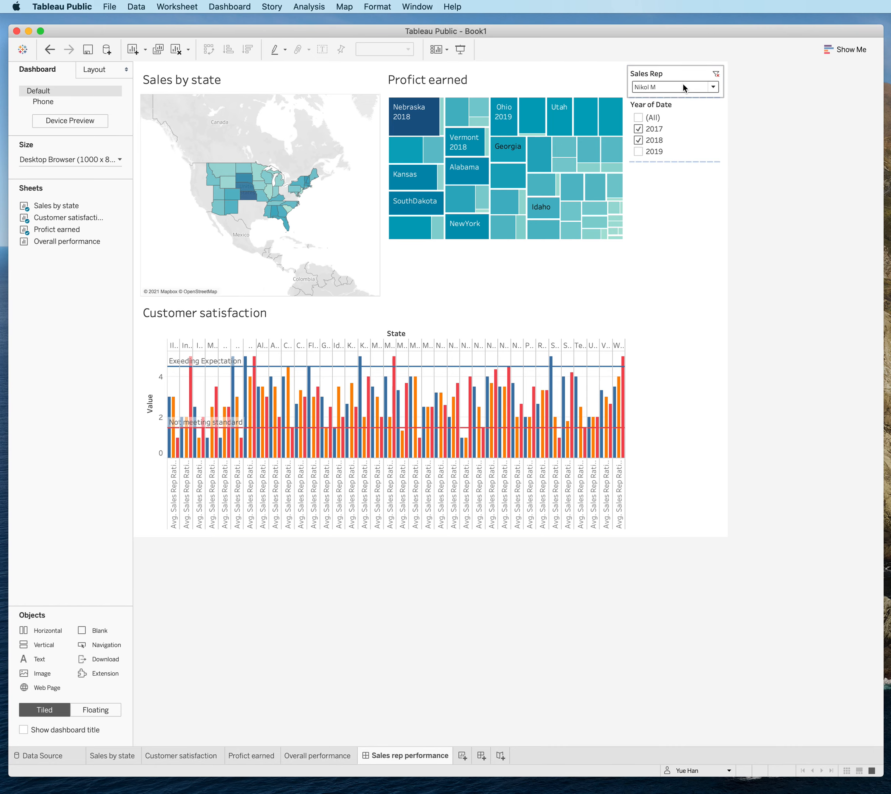
pyautogui.click(682, 82)
pyautogui.click(677, 195)
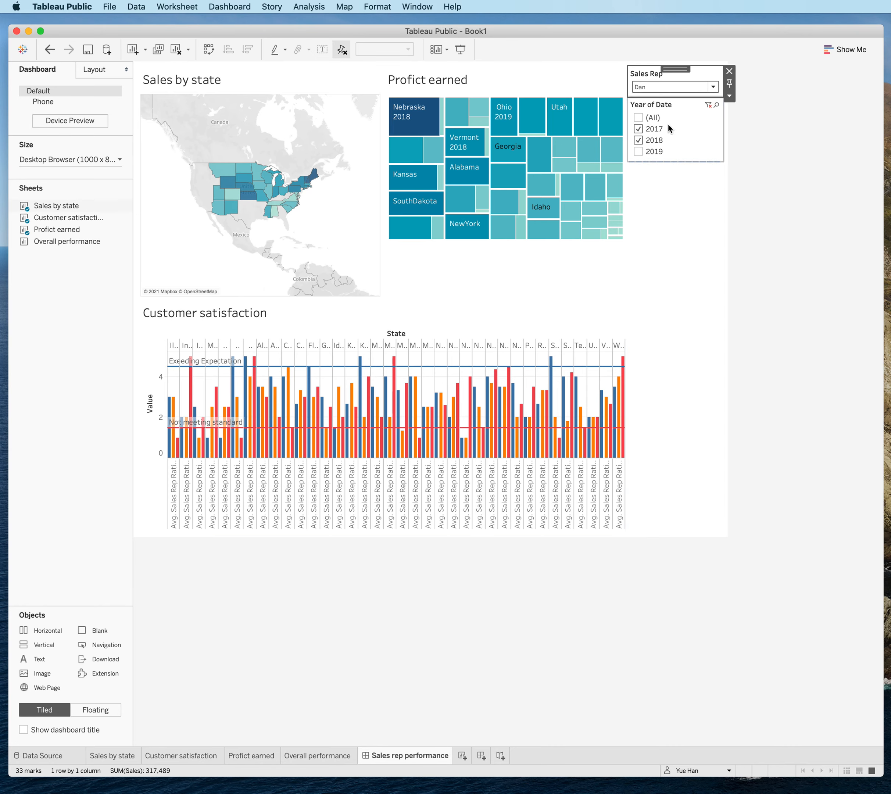
pyautogui.click(659, 85)
pyautogui.click(657, 303)
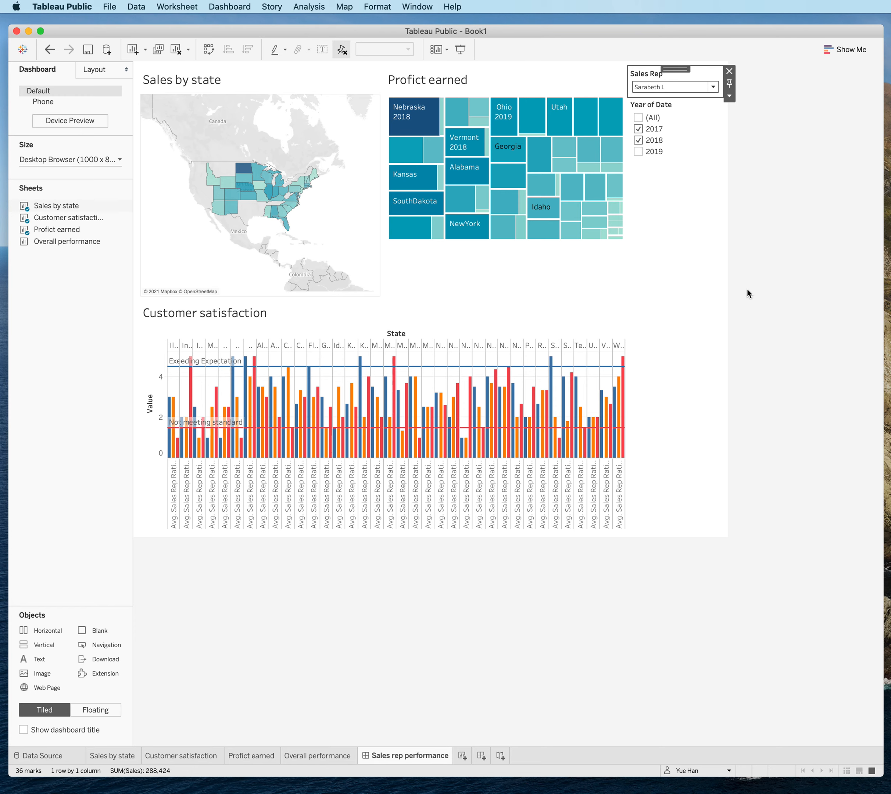
# Apply the Sales Rep filter to the other worksheets so it controls all three dashboard charts.
pyautogui.click(729, 98)
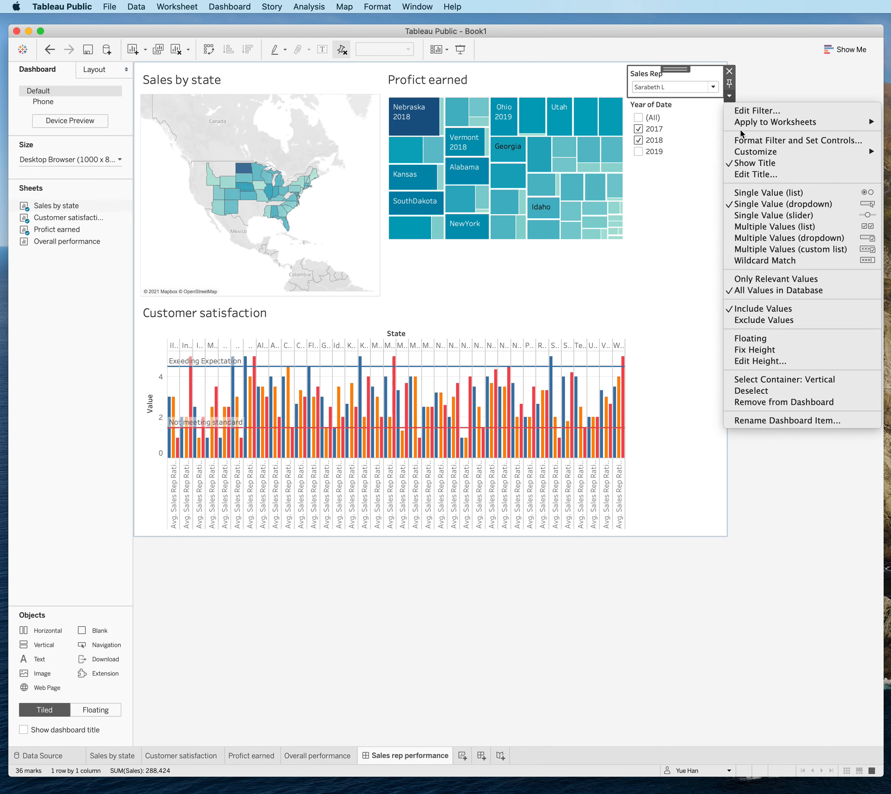
pyautogui.moveTo(740, 125)
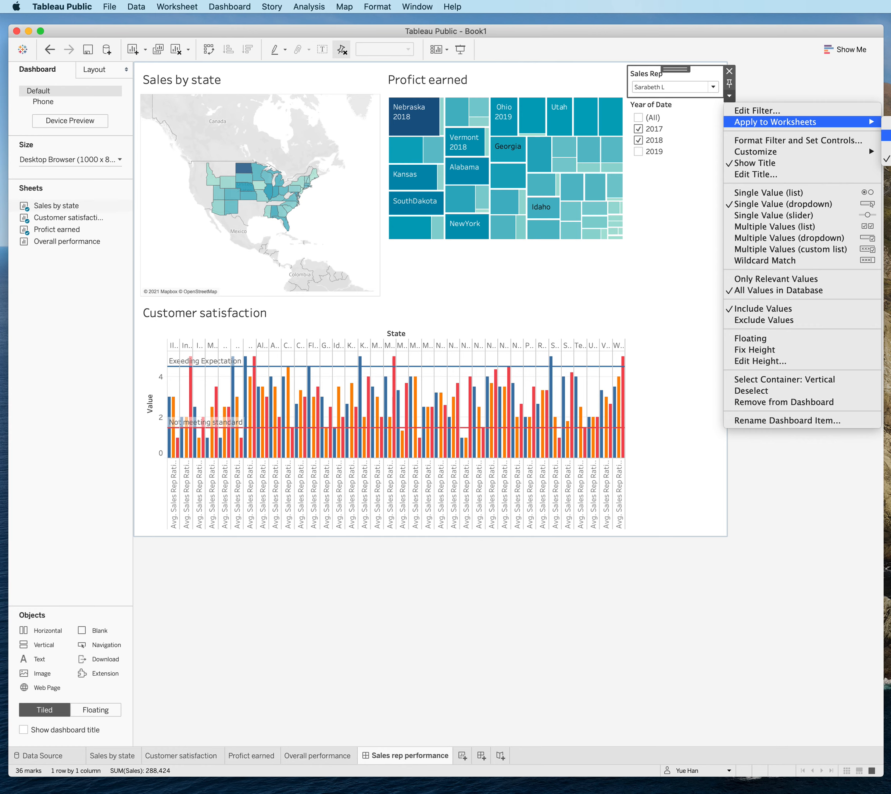
pyautogui.click(887, 136)
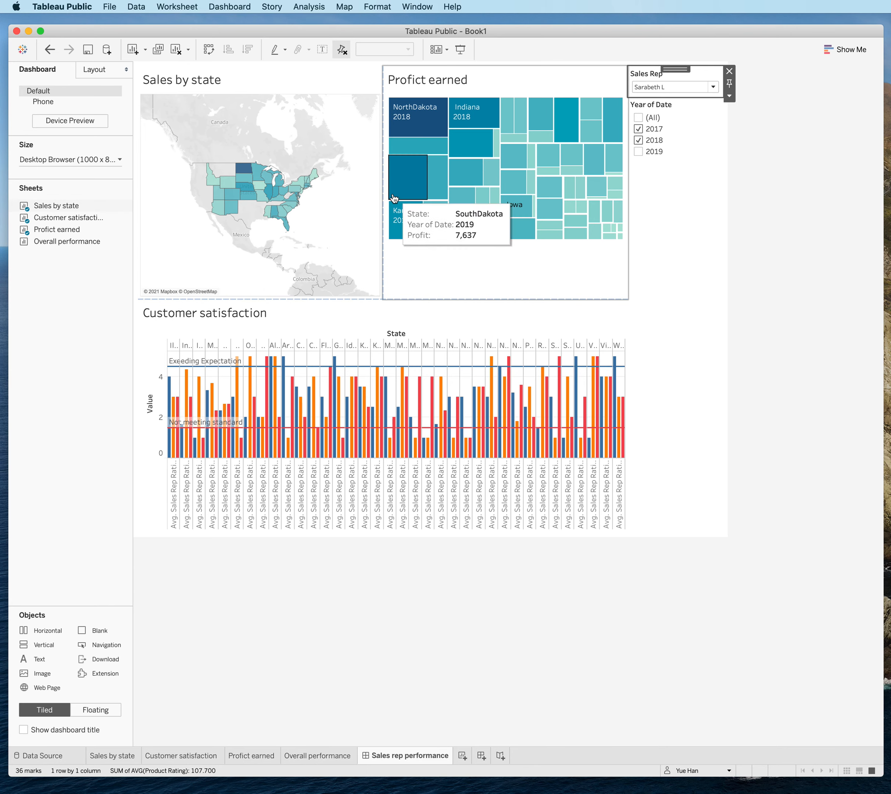
# Switch the Sales Rep filter through two more representatives to check the map, treemap and bar chart together.
pyautogui.click(680, 88)
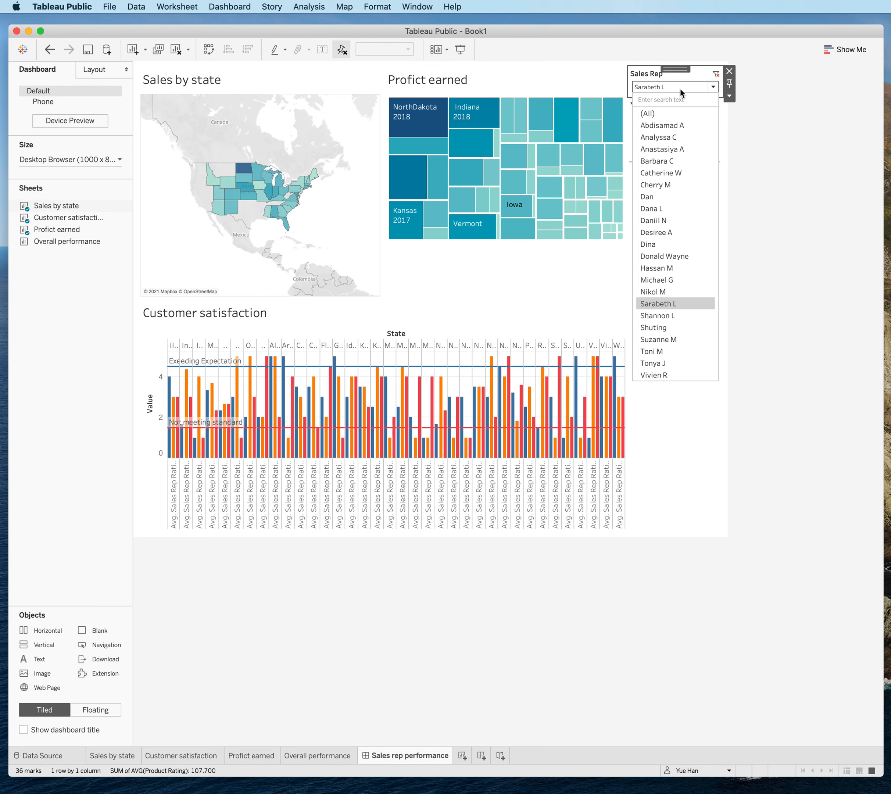
pyautogui.click(672, 246)
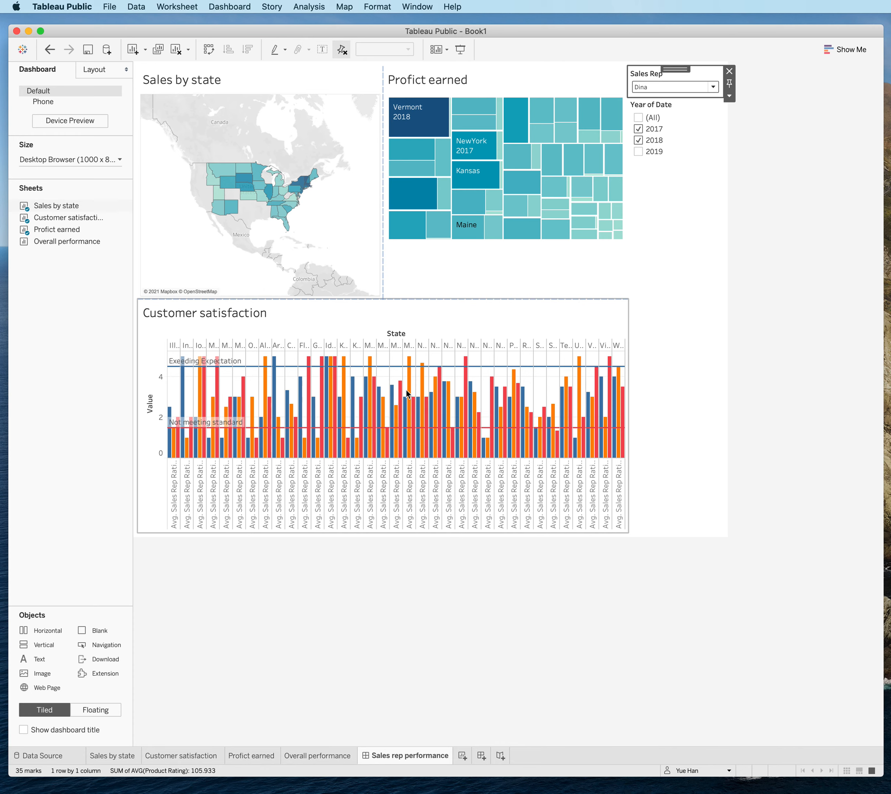
pyautogui.click(683, 91)
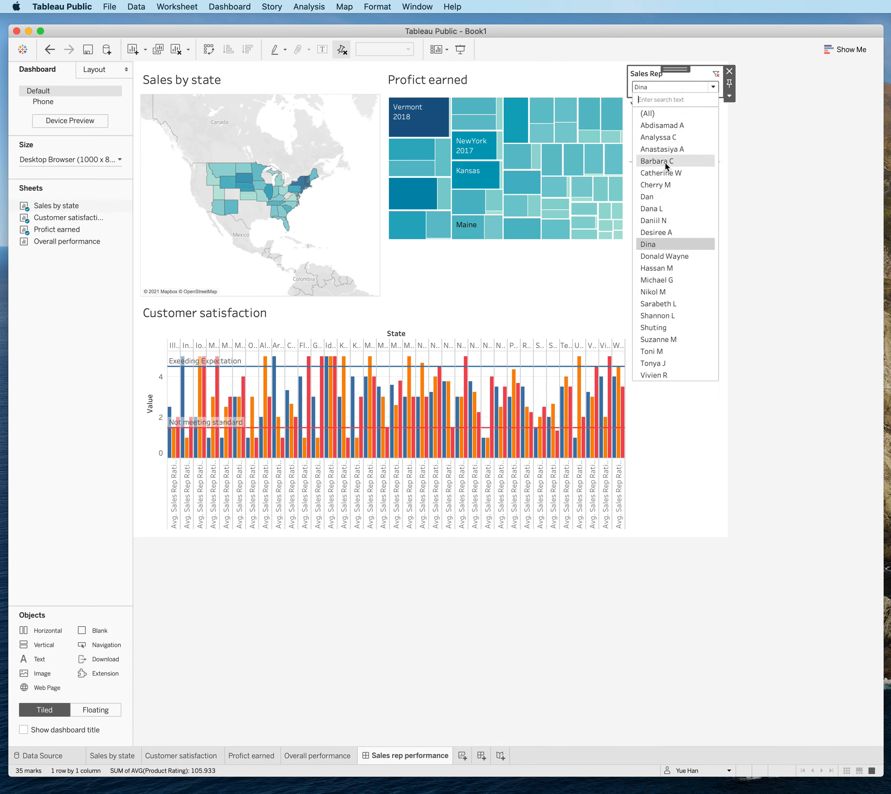
pyautogui.click(666, 162)
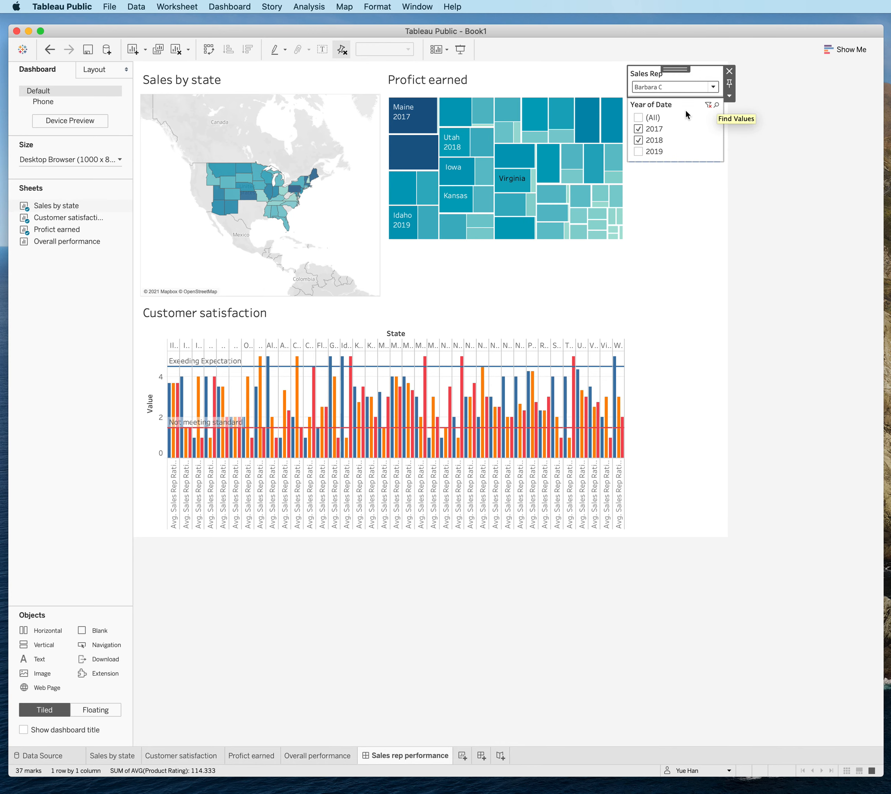
# Apply the Year of Date filter to the Customer satisfaction worksheet as well as Sales by state.
pyautogui.click(669, 113)
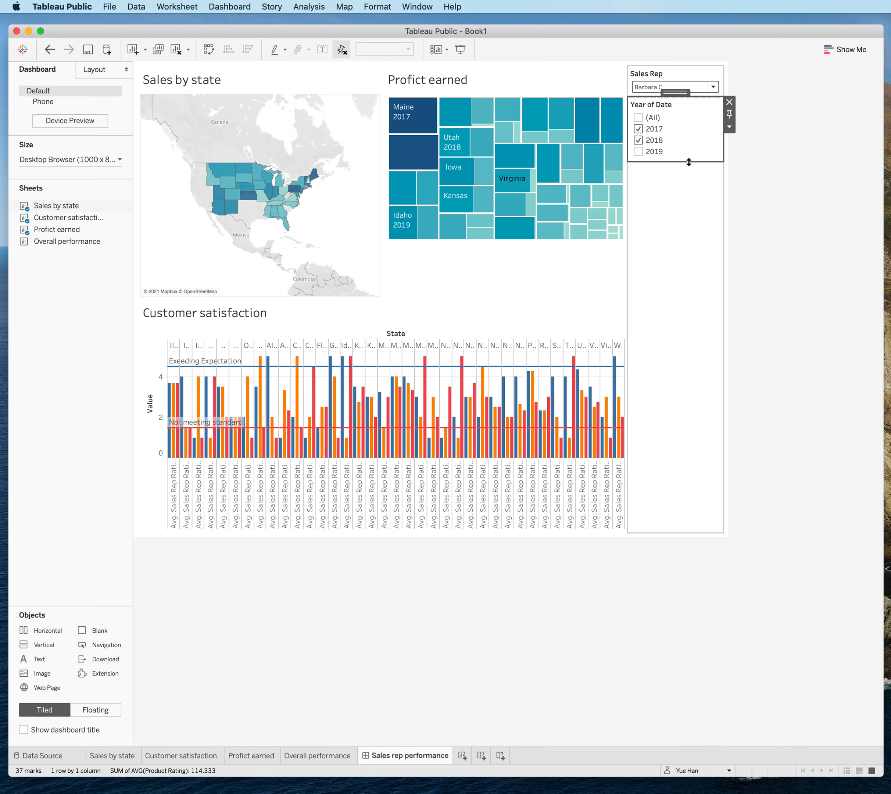
pyautogui.moveTo(260, 206)
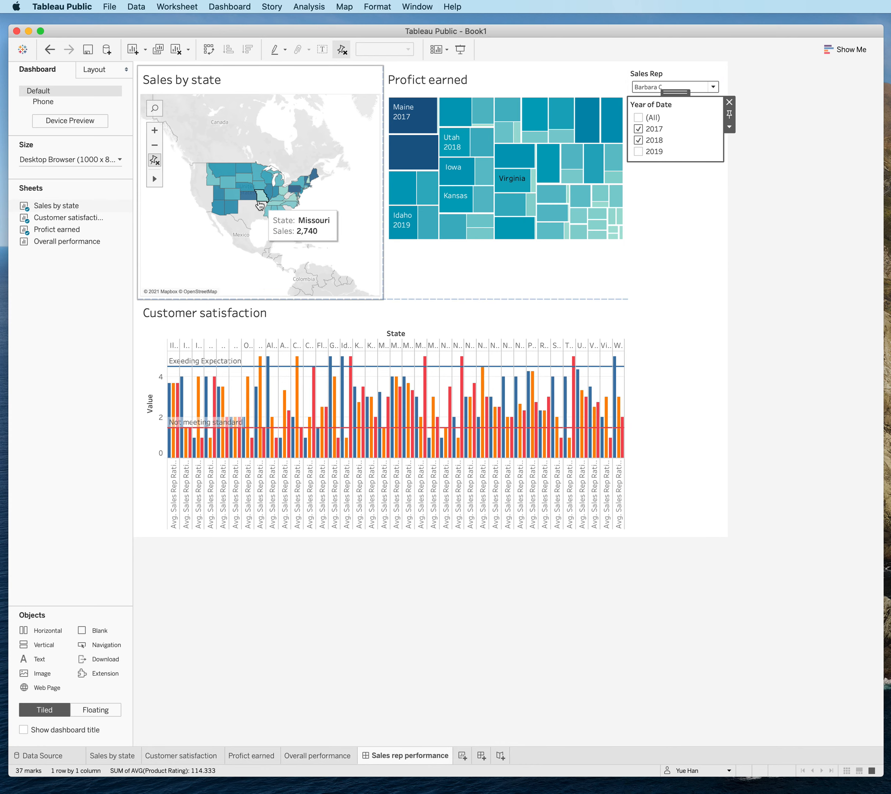
pyautogui.moveTo(556, 199)
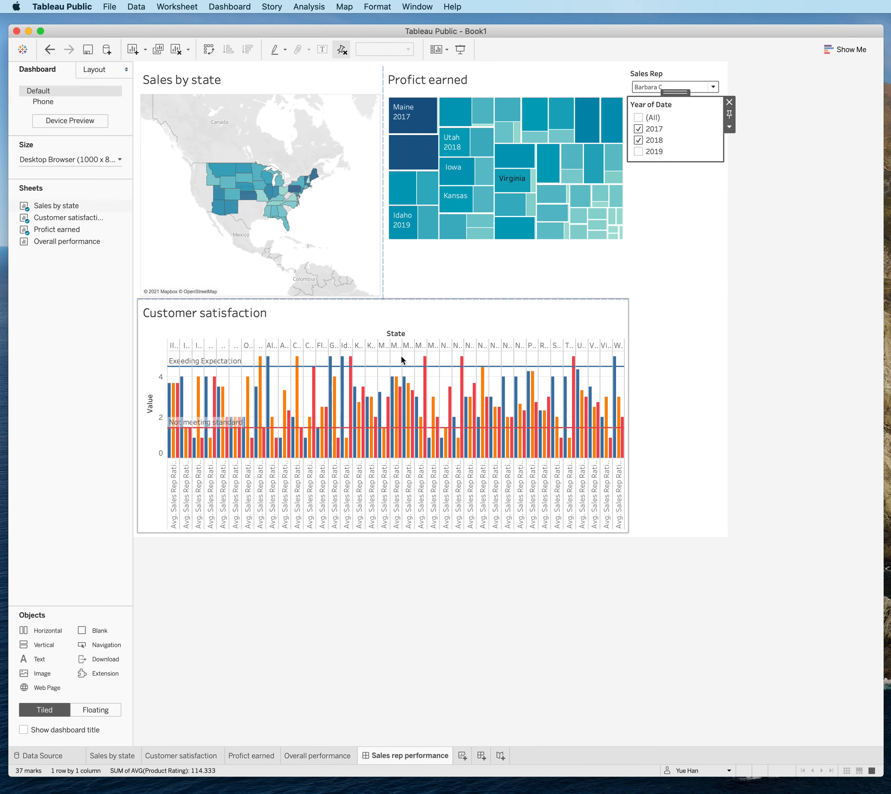
pyautogui.click(729, 128)
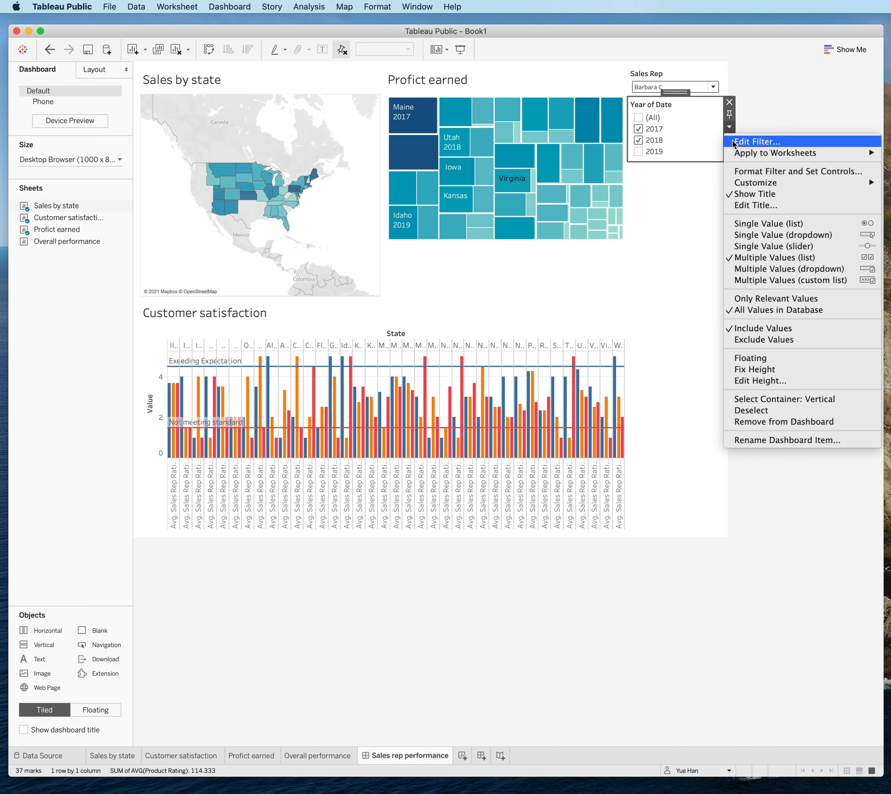
pyautogui.moveTo(776, 153)
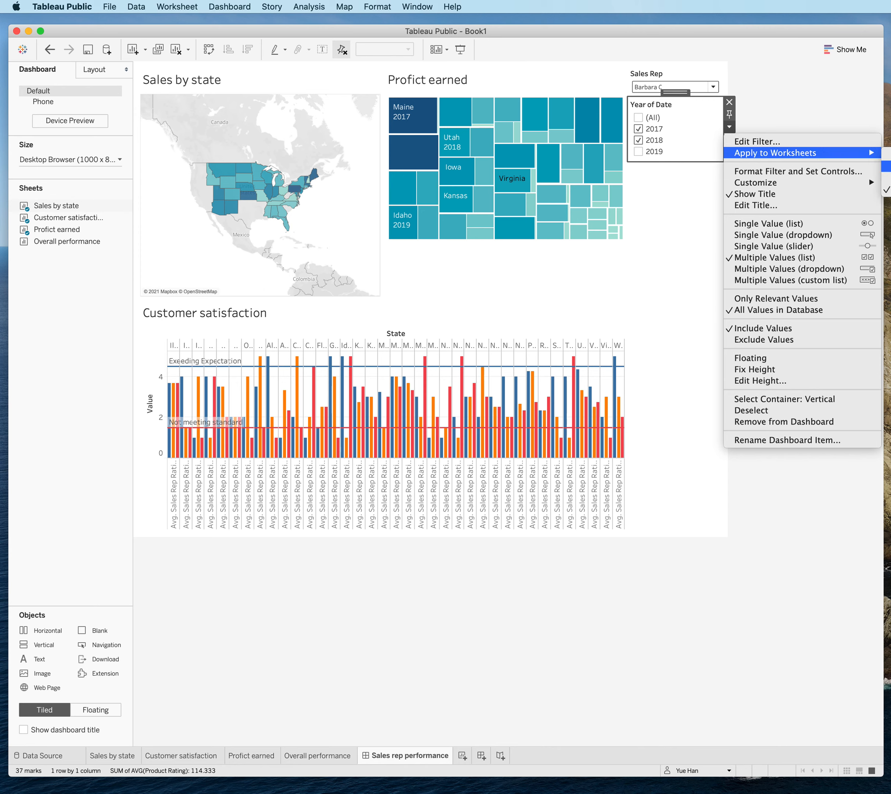
pyautogui.click(888, 183)
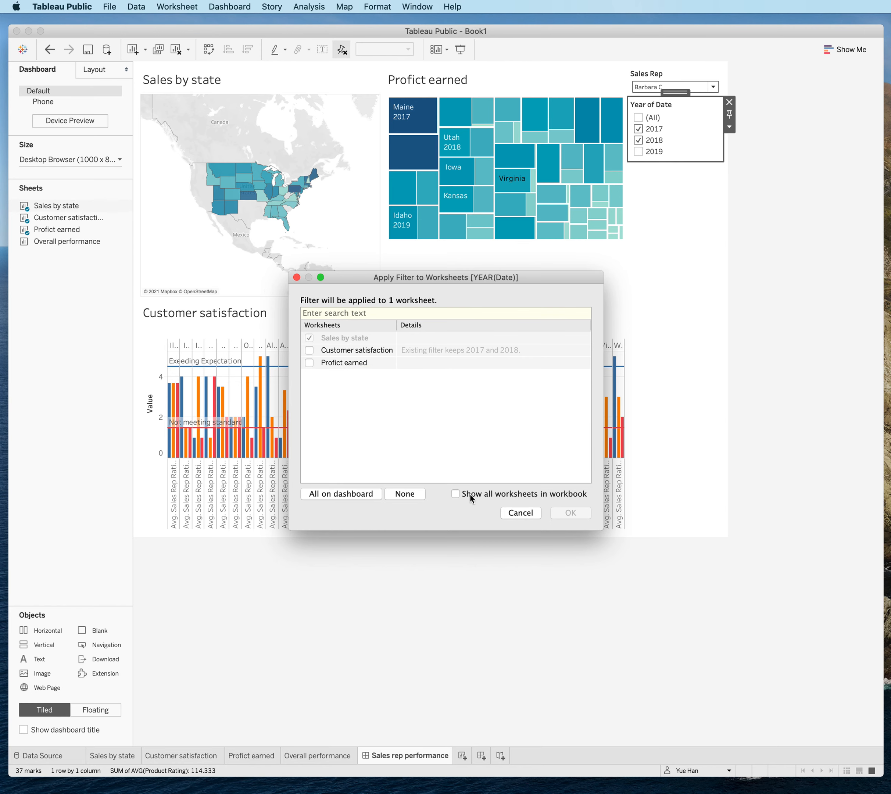
pyautogui.click(309, 350)
pyautogui.click(578, 514)
# Test the Year of Date filter by selecting all years, and restore the selection to only 2017 and 2018.
pyautogui.click(639, 118)
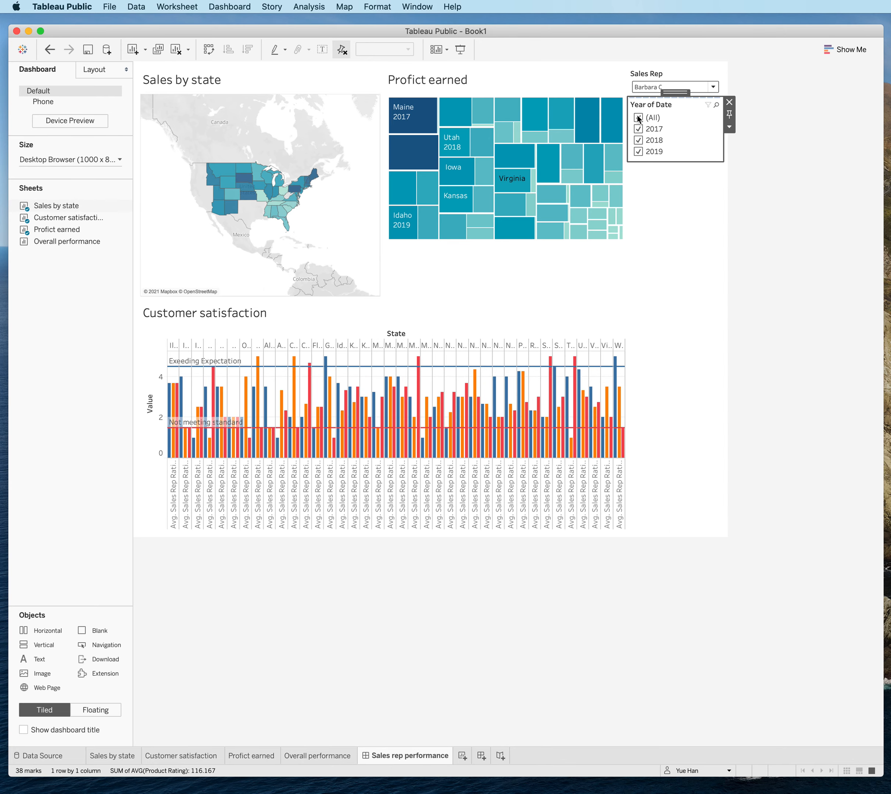
pyautogui.click(638, 117)
pyautogui.click(639, 128)
pyautogui.click(640, 139)
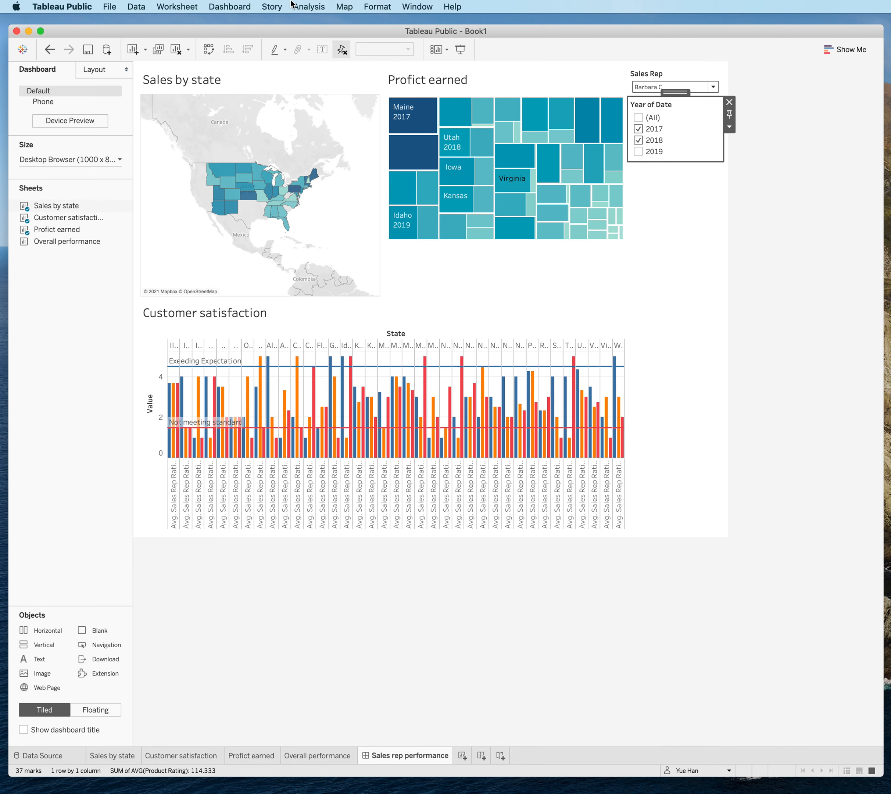
# Add a highlight dashboard action across all three sheets that runs on Select and targets only the State field.
pyautogui.click(230, 7)
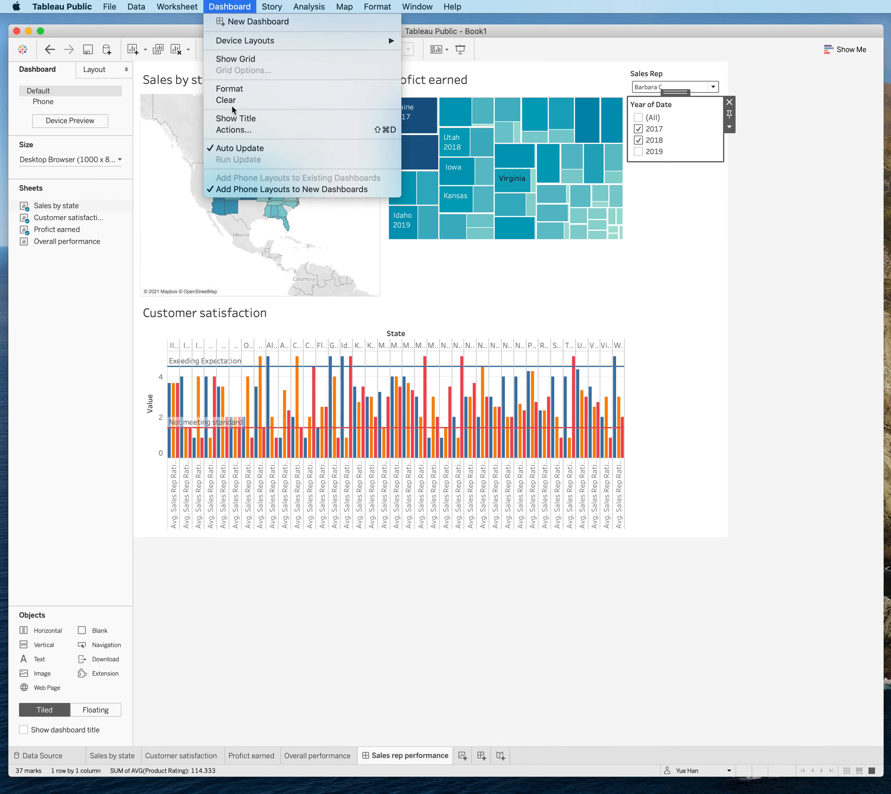
pyautogui.click(230, 129)
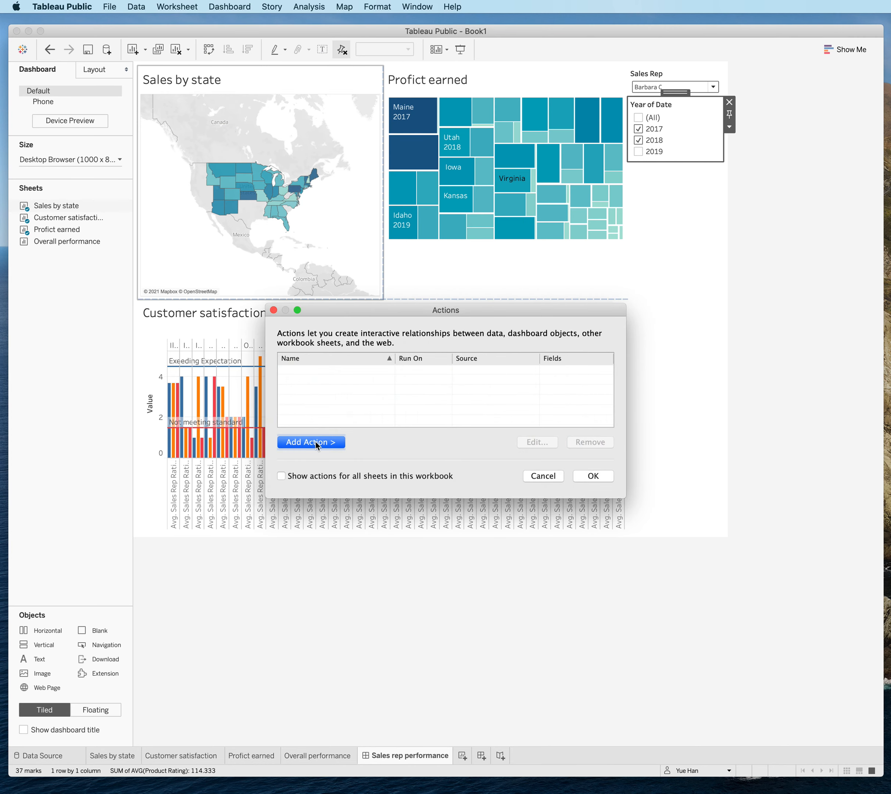
pyautogui.click(316, 444)
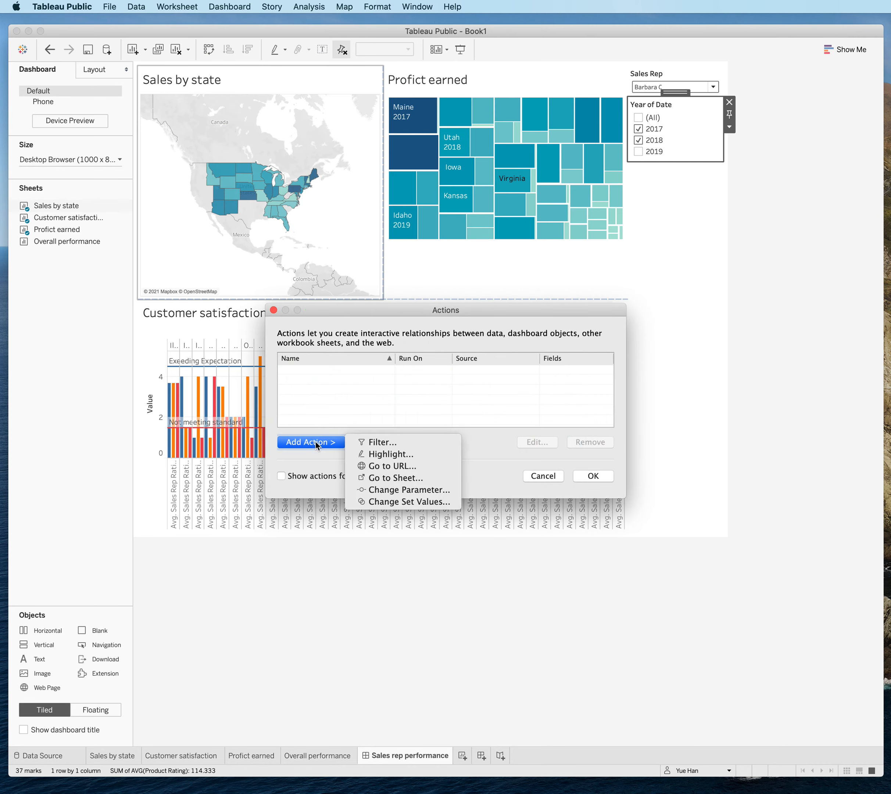
pyautogui.click(394, 456)
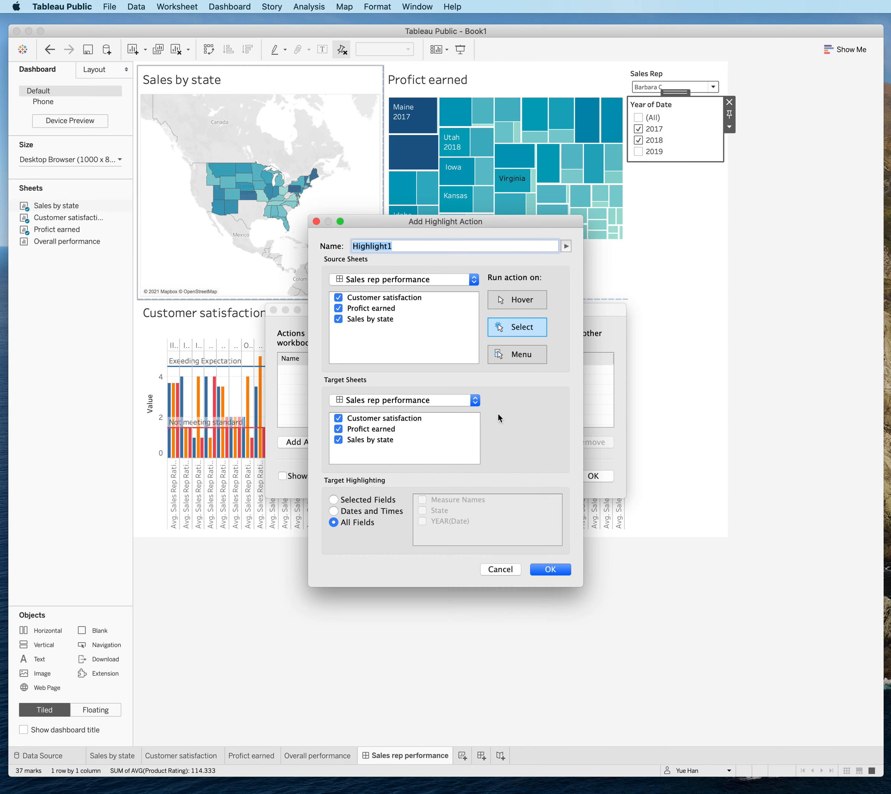
pyautogui.click(353, 500)
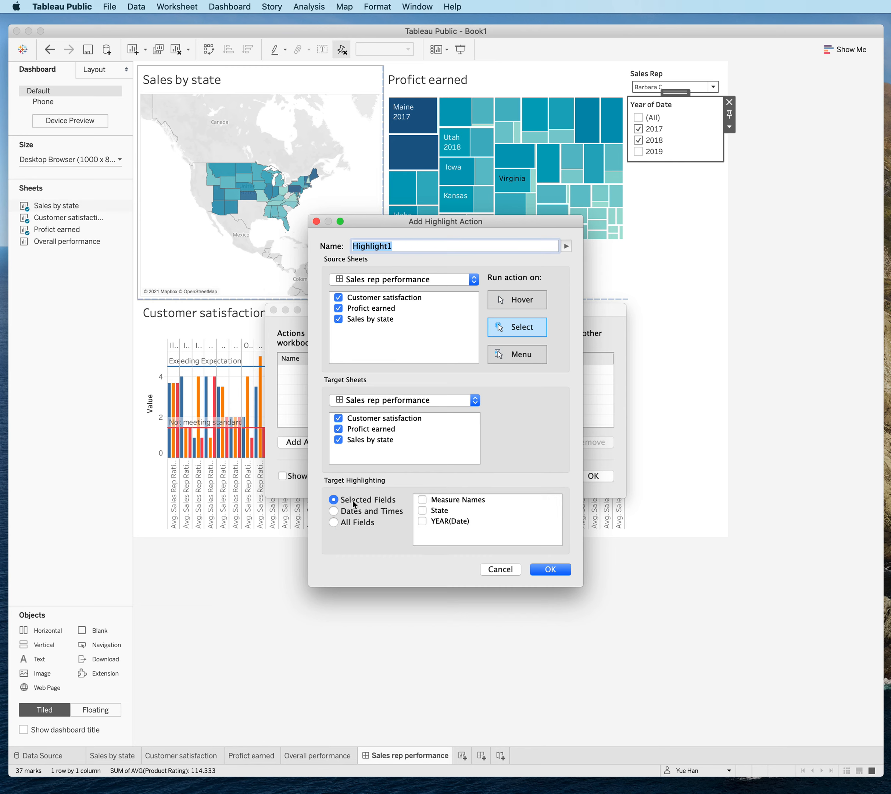
pyautogui.click(426, 513)
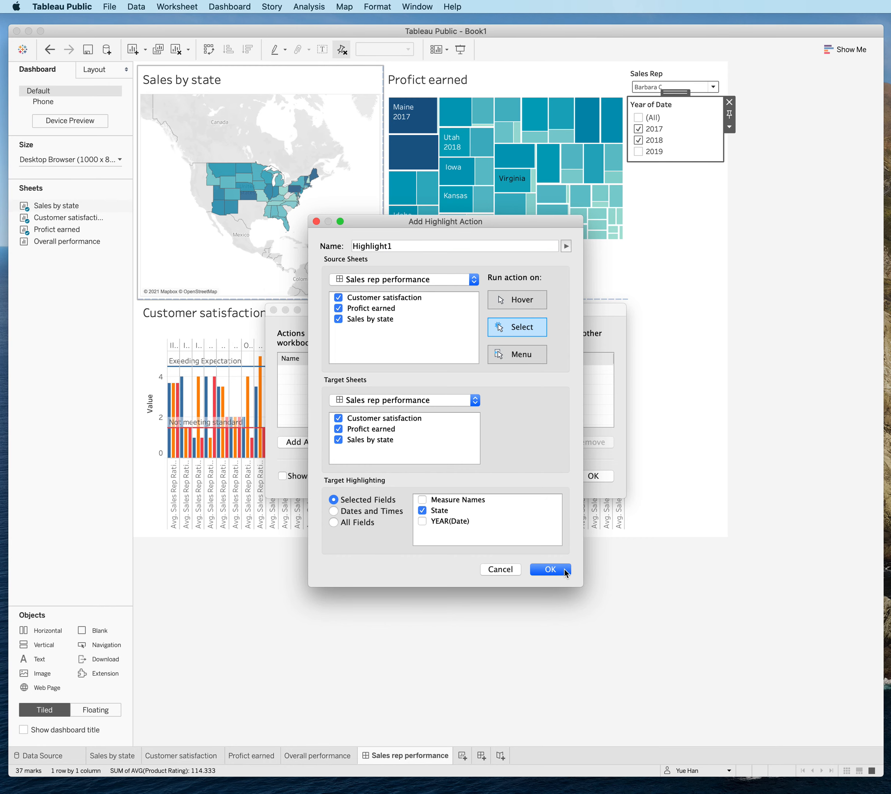
pyautogui.click(550, 569)
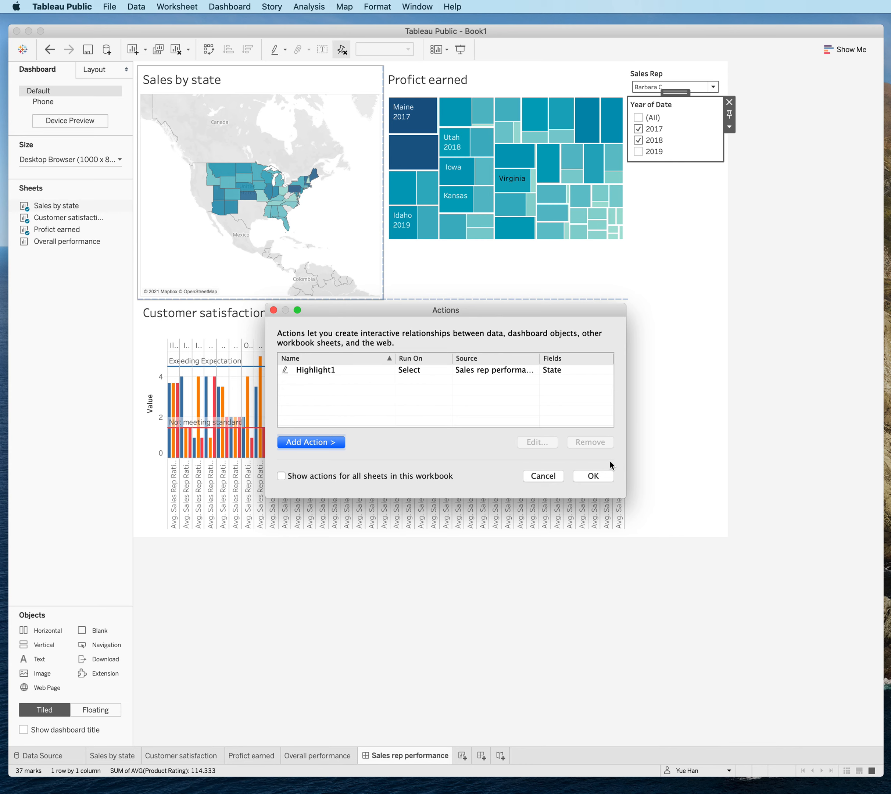
pyautogui.click(594, 475)
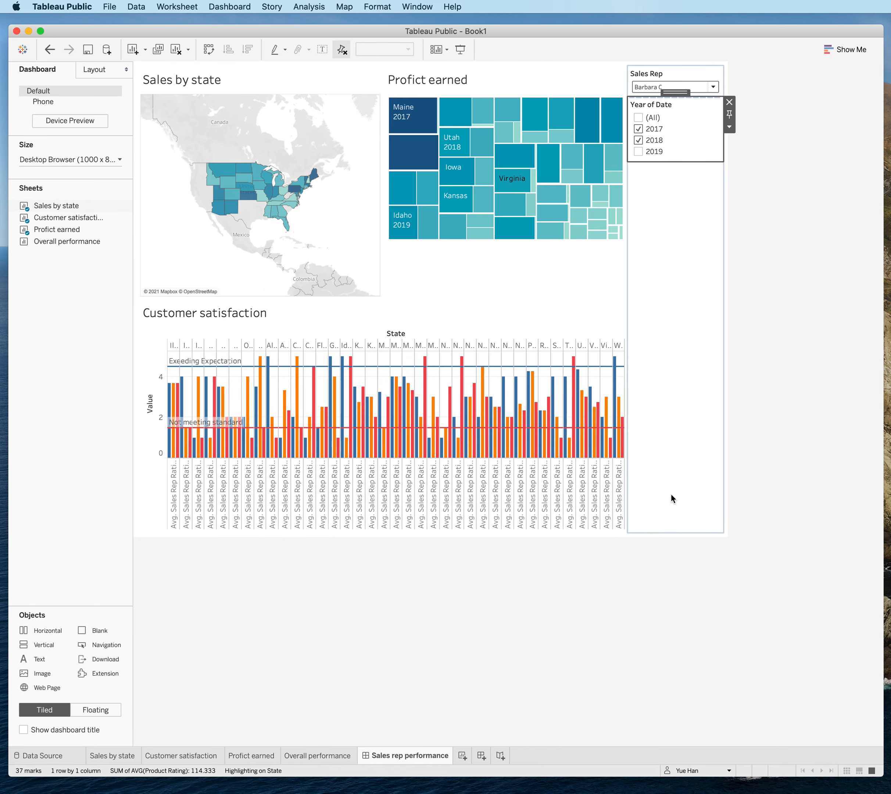
# Test the highlight action by selecting Montana on the Sales by state map, and clear the selection.
pyautogui.click(231, 178)
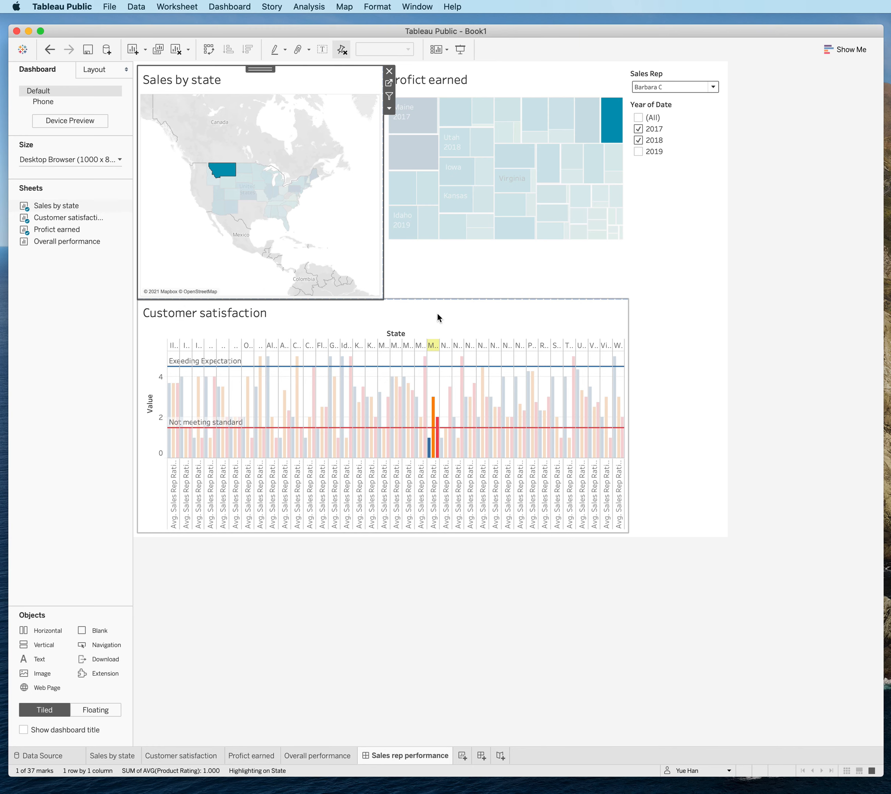
pyautogui.click(712, 373)
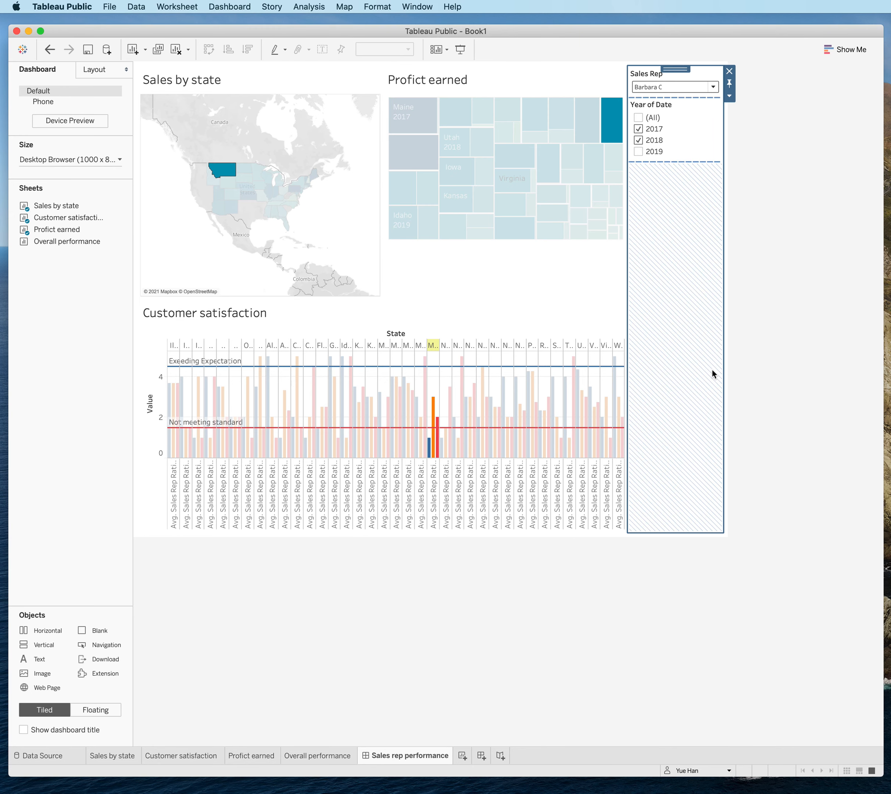
pyautogui.click(583, 311)
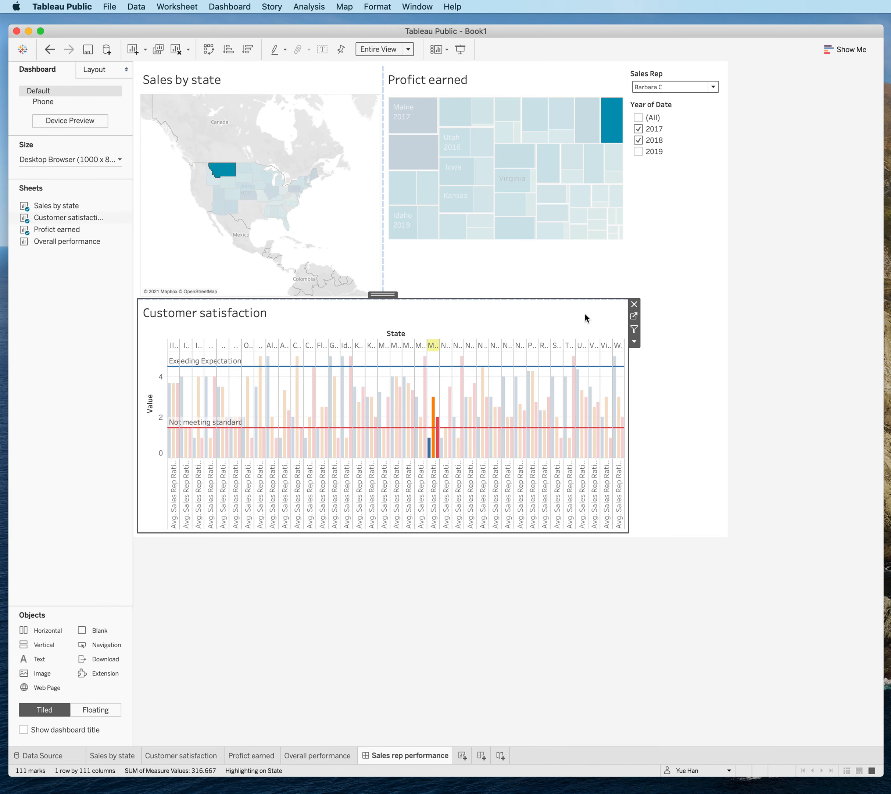
pyautogui.click(225, 172)
pyautogui.click(747, 516)
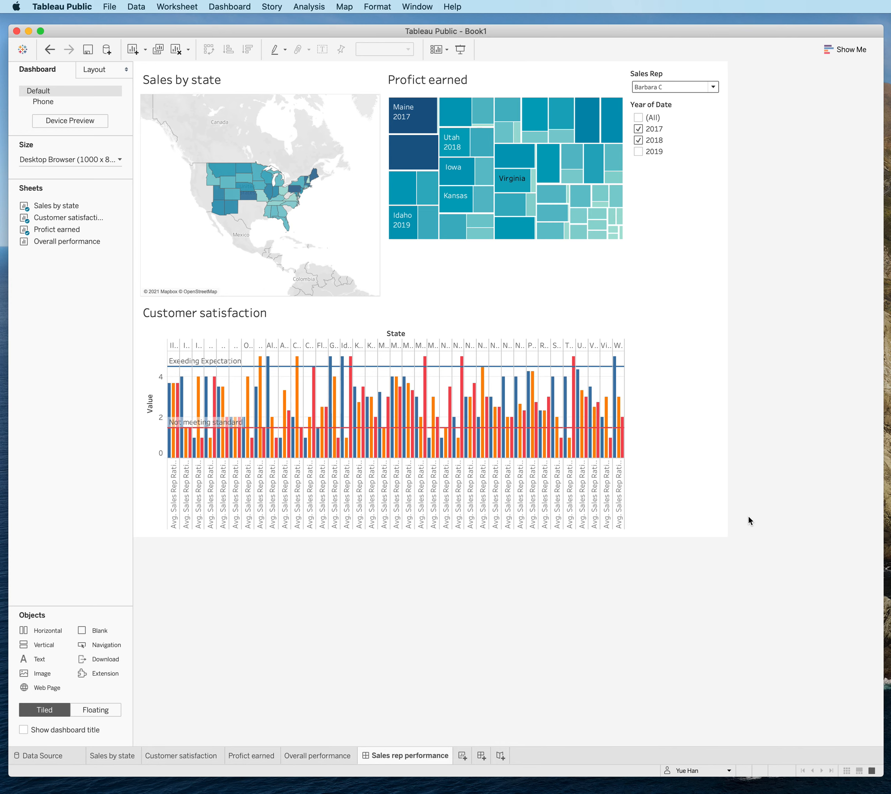
# Create a Go to URL dashboard action named "Wikipedia page of<State>", inserting the State field into the name.
pyautogui.click(236, 6)
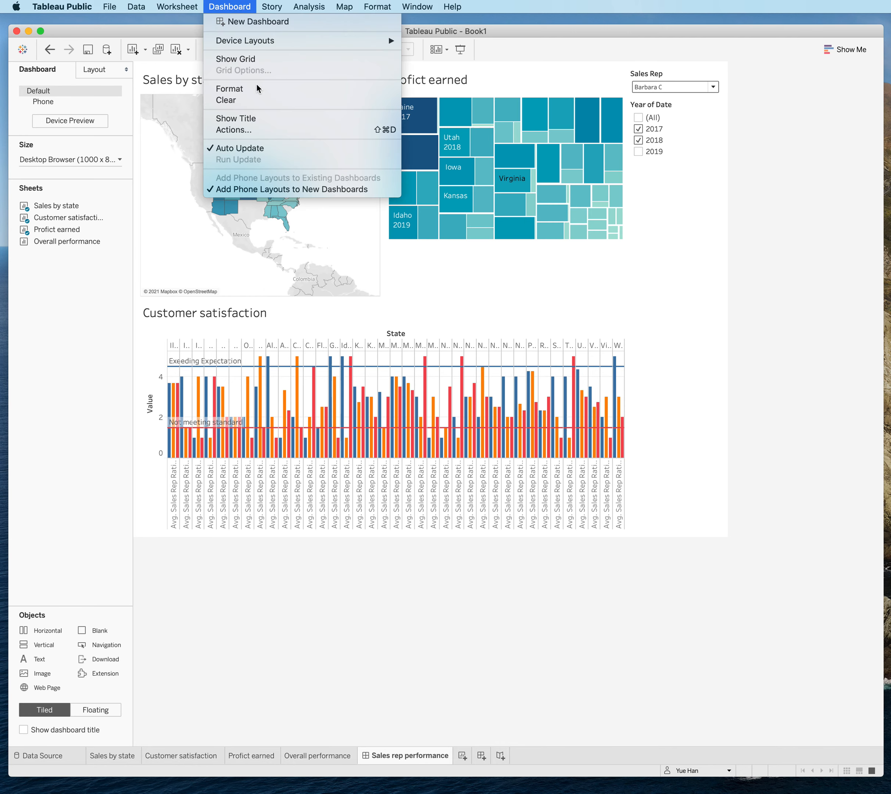
pyautogui.click(264, 131)
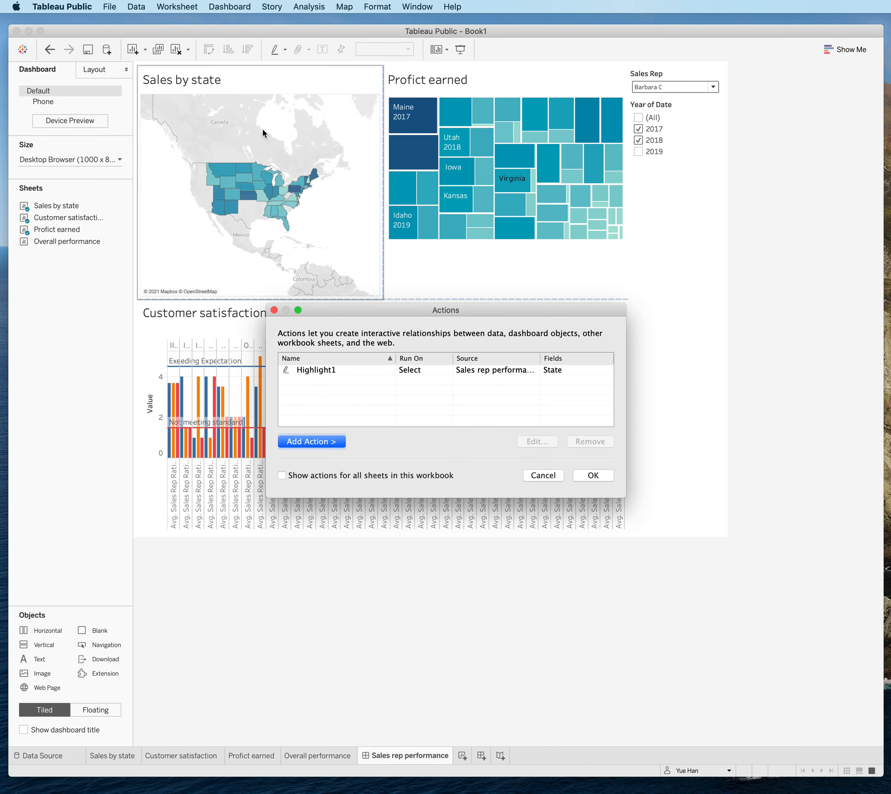
pyautogui.click(315, 442)
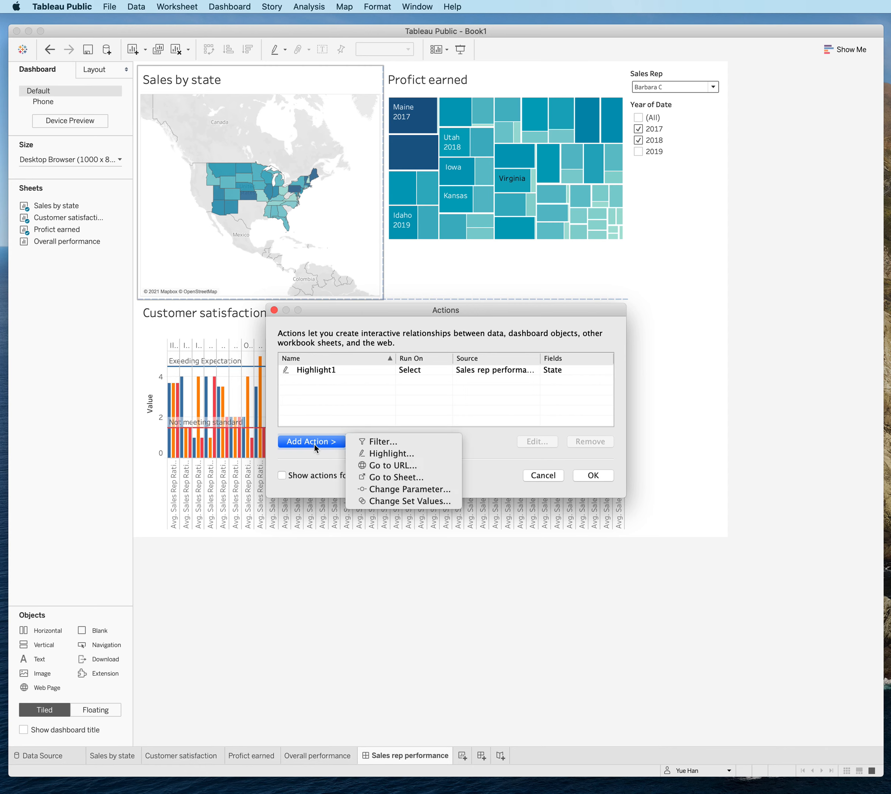
pyautogui.click(402, 464)
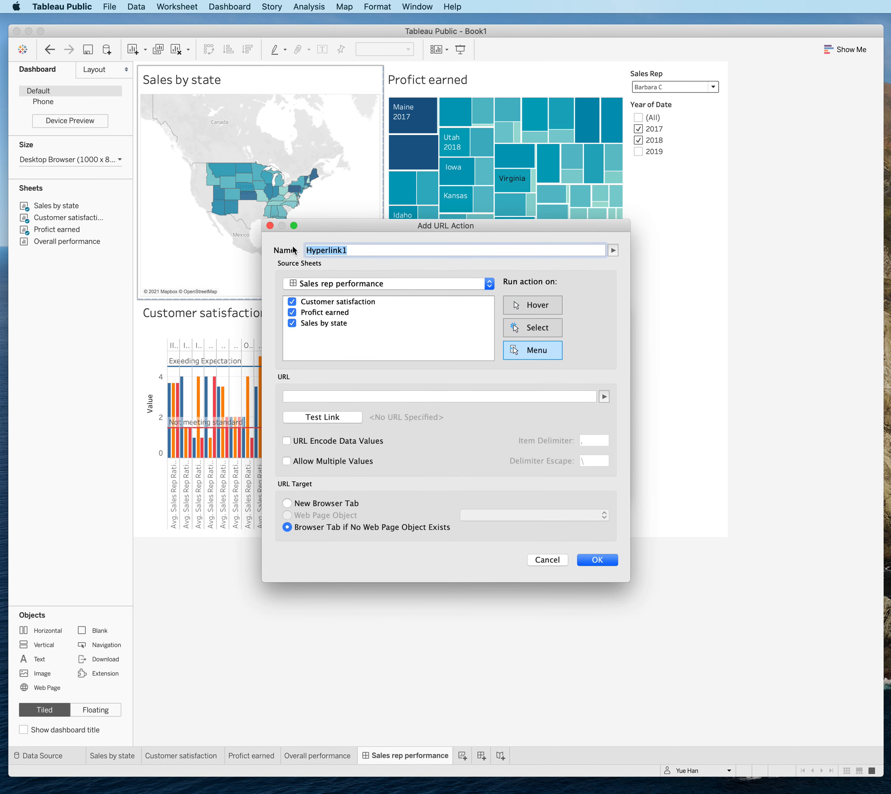
pyautogui.write('Wikipa')
pyautogui.press('BackSpace')
pyautogui.press('BackSpace')
pyautogui.write('pedia page of')
pyautogui.click(613, 251)
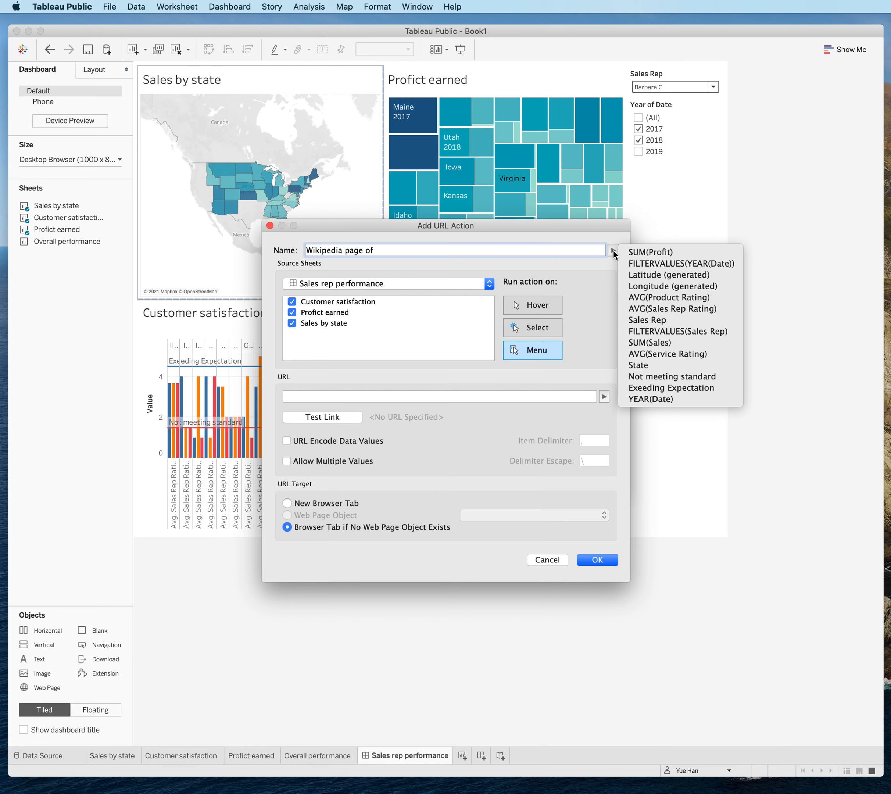
pyautogui.click(640, 366)
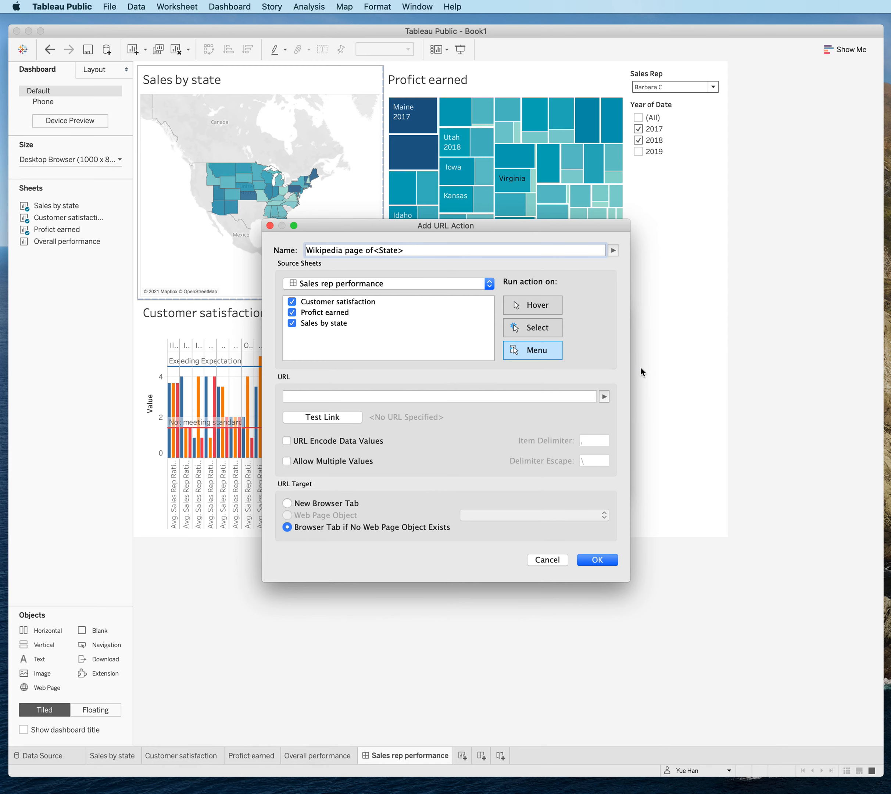
# Limit the URL action's source to the Sales by state sheet and make it run on Select.
pyautogui.click(292, 301)
pyautogui.click(292, 312)
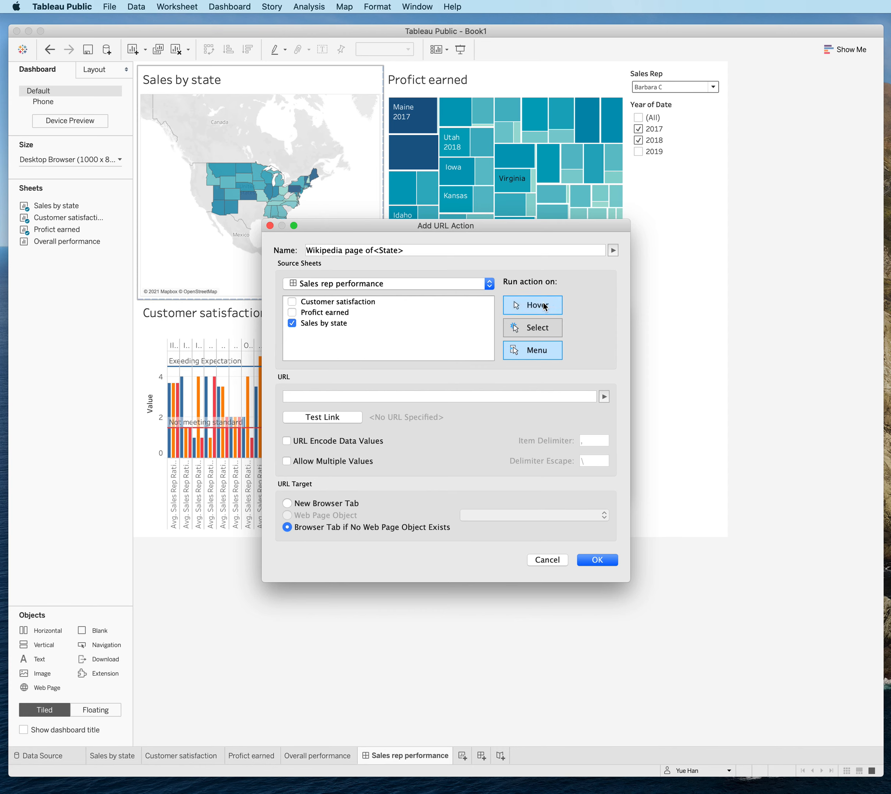
pyautogui.click(532, 327)
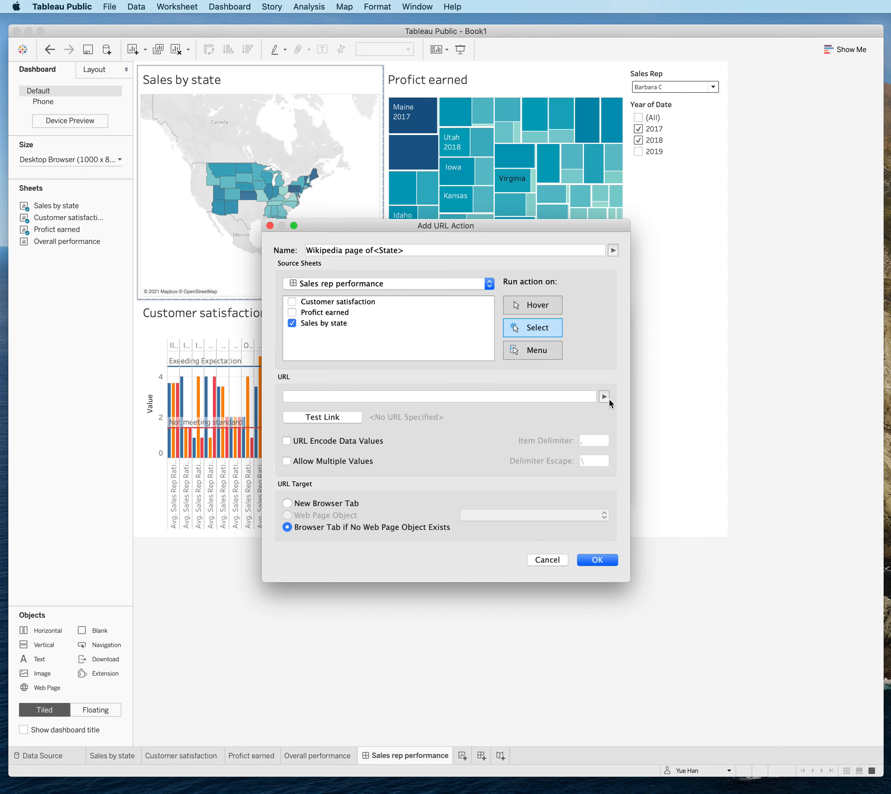
pyautogui.click(557, 396)
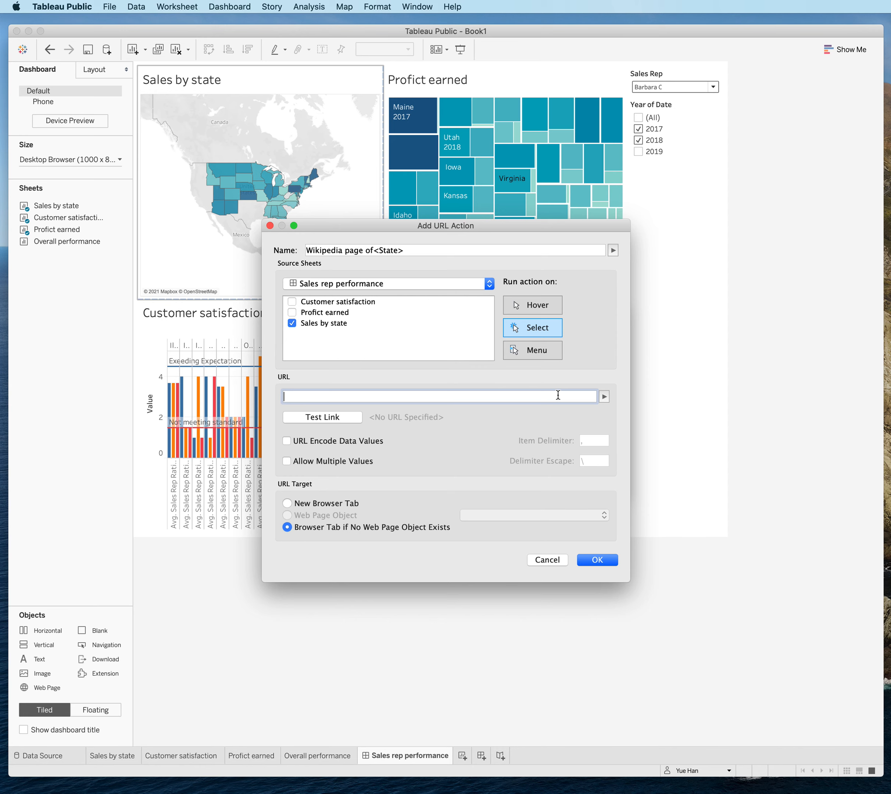
pyautogui.write('https://en.wikipedia.')
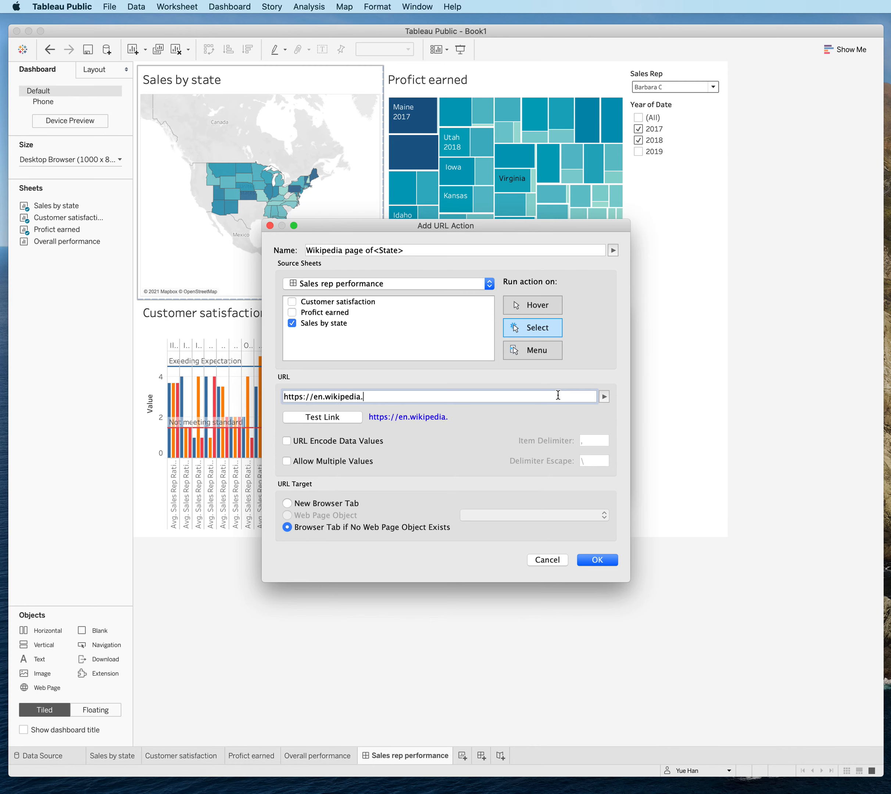
pyautogui.write('org/wiki/')
pyautogui.click(604, 396)
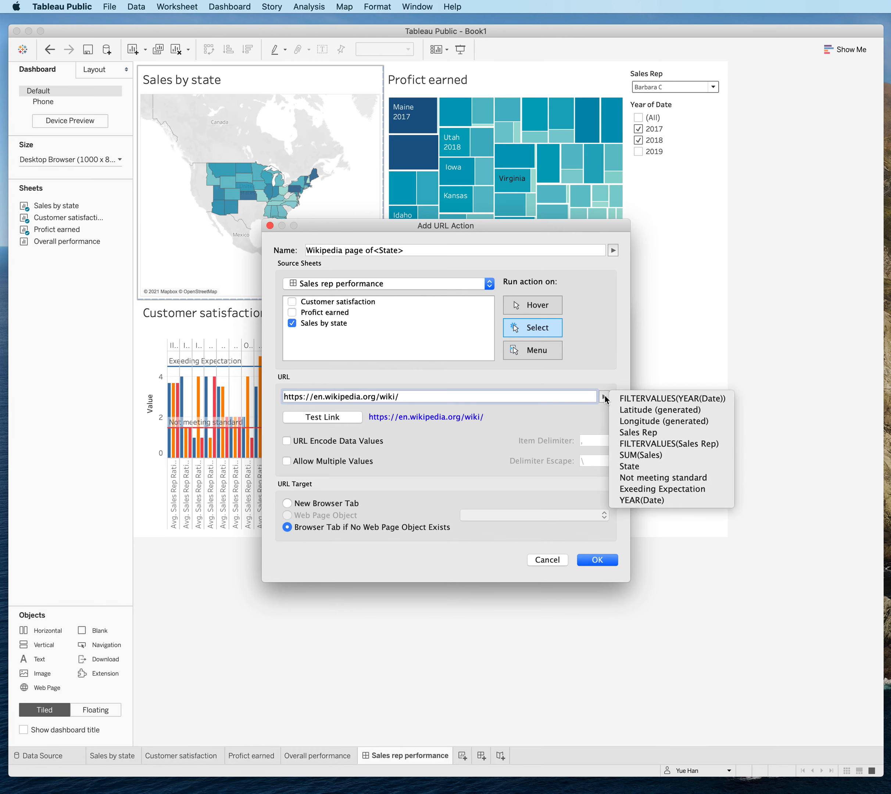
pyautogui.click(653, 466)
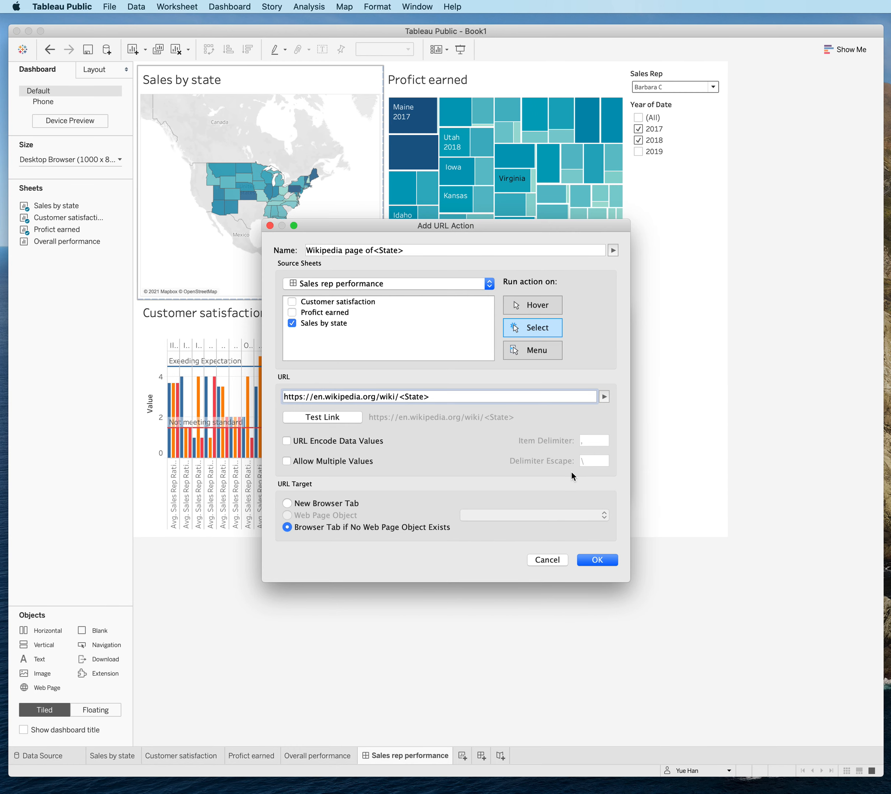
# Test the Wikipedia link in the browser, and save the URL action to the dashboard's actions.
pyautogui.click(316, 416)
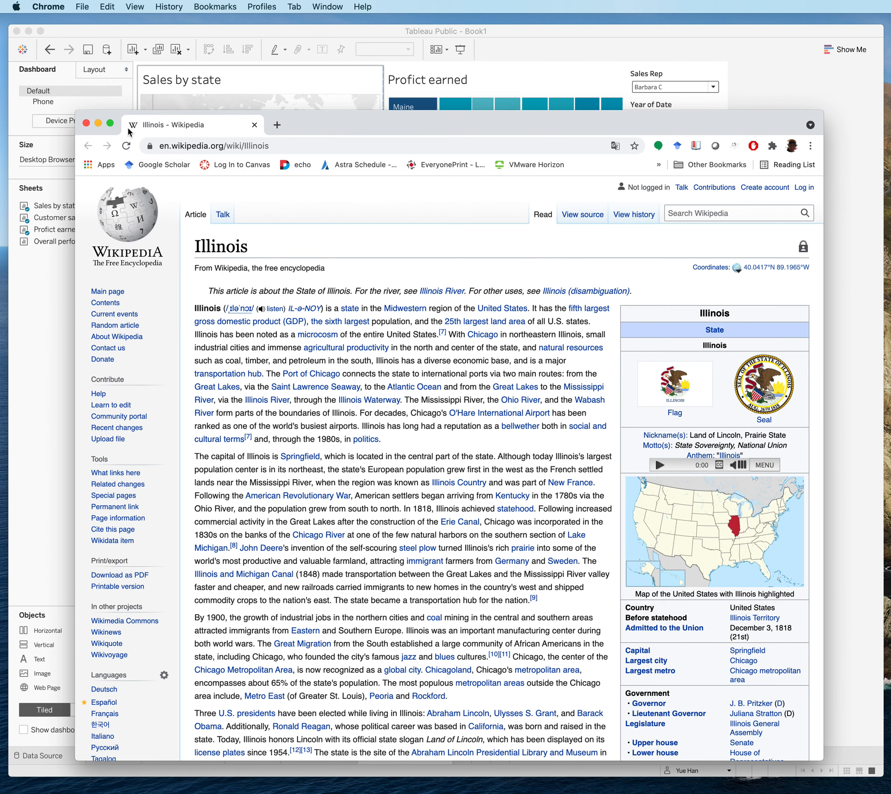
pyautogui.click(86, 124)
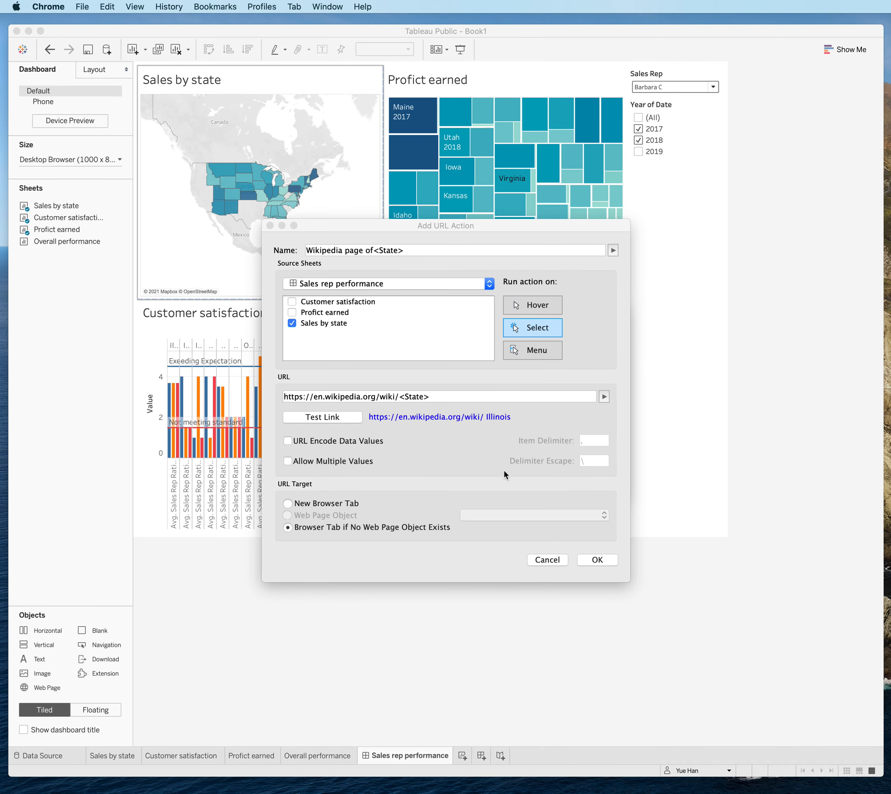
pyautogui.click(597, 560)
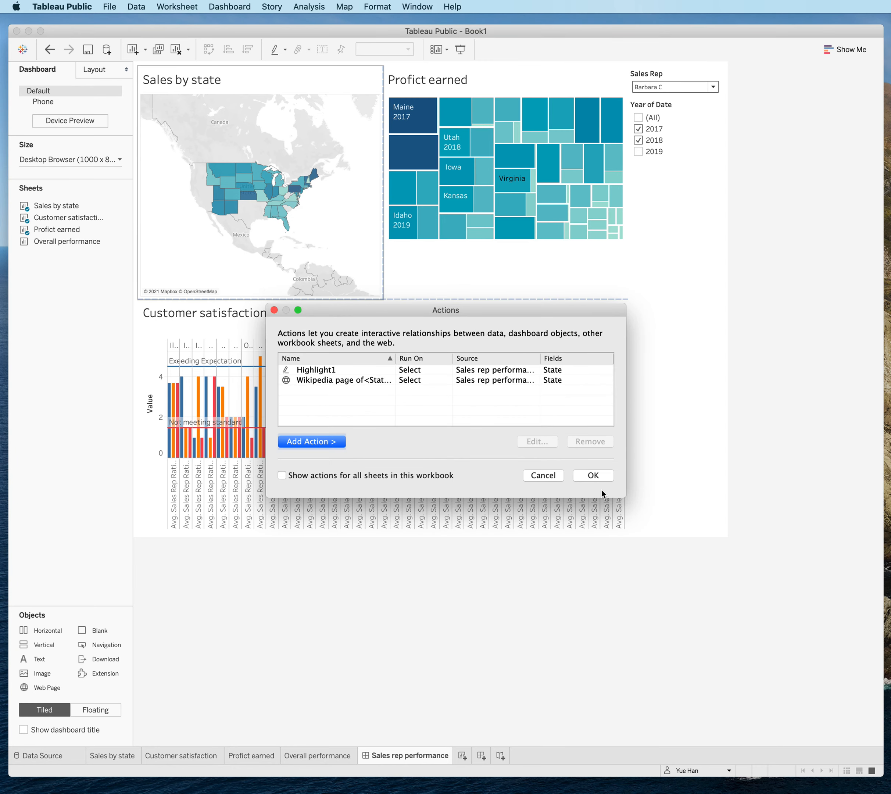
pyautogui.click(601, 479)
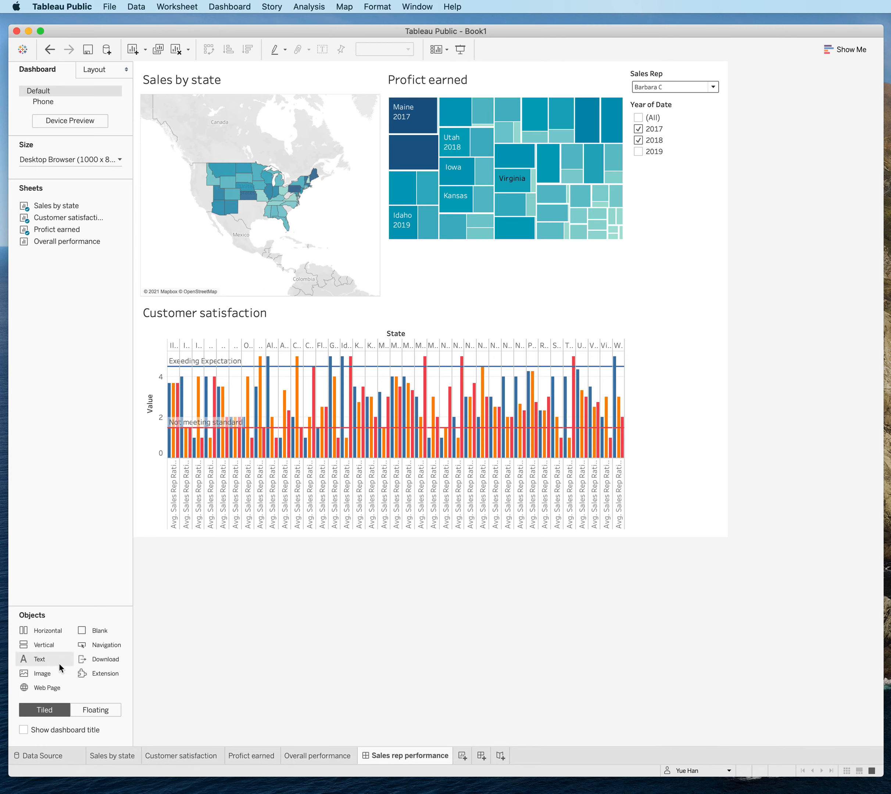
# Add a tiled Web Page object with a blank URL beside the Customer satisfaction chart, beneath the Sales by state map.
pyautogui.moveTo(39, 689); pyautogui.dragTo(284, 377)
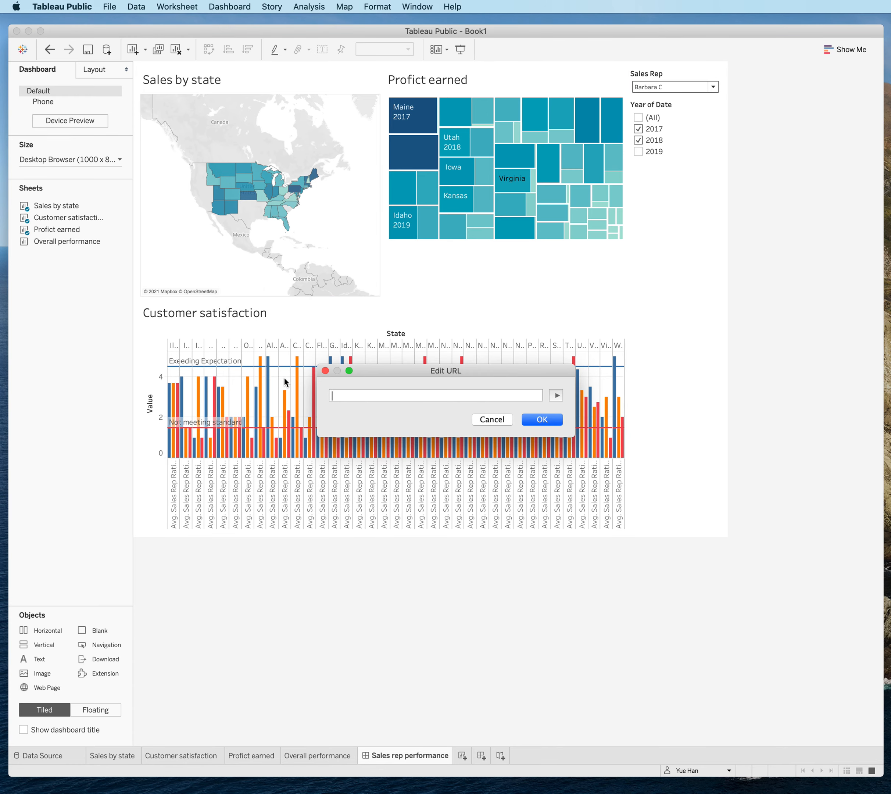
pyautogui.click(540, 420)
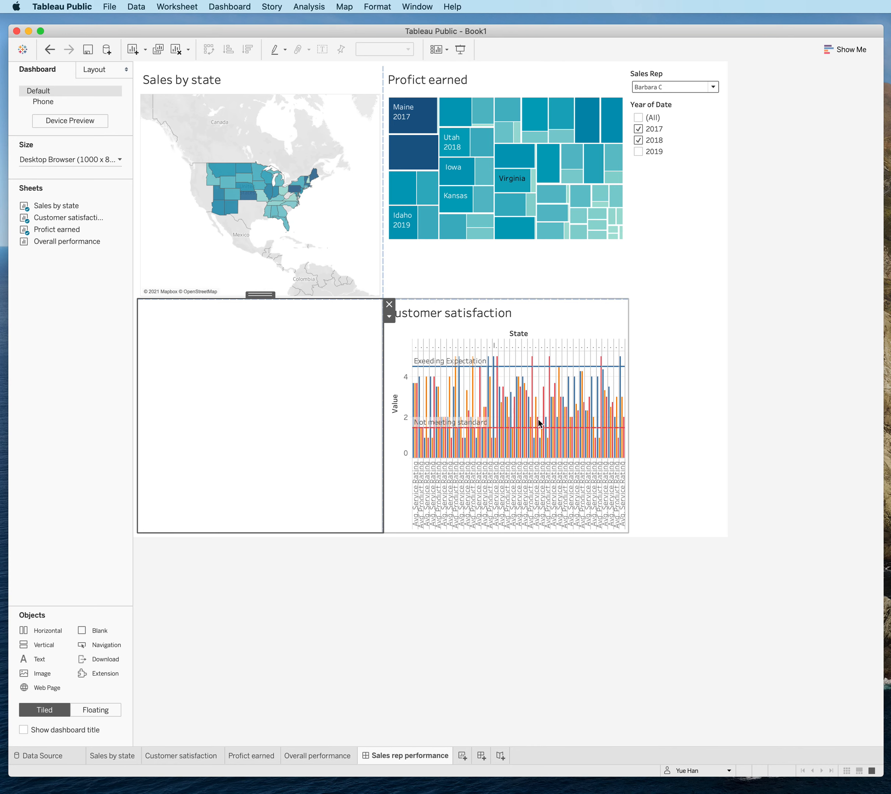
# Test the Wikipedia URL action by selecting Alabama and Arizona on the Sales by state map.
pyautogui.moveTo(274, 207)
pyautogui.moveTo(235, 178)
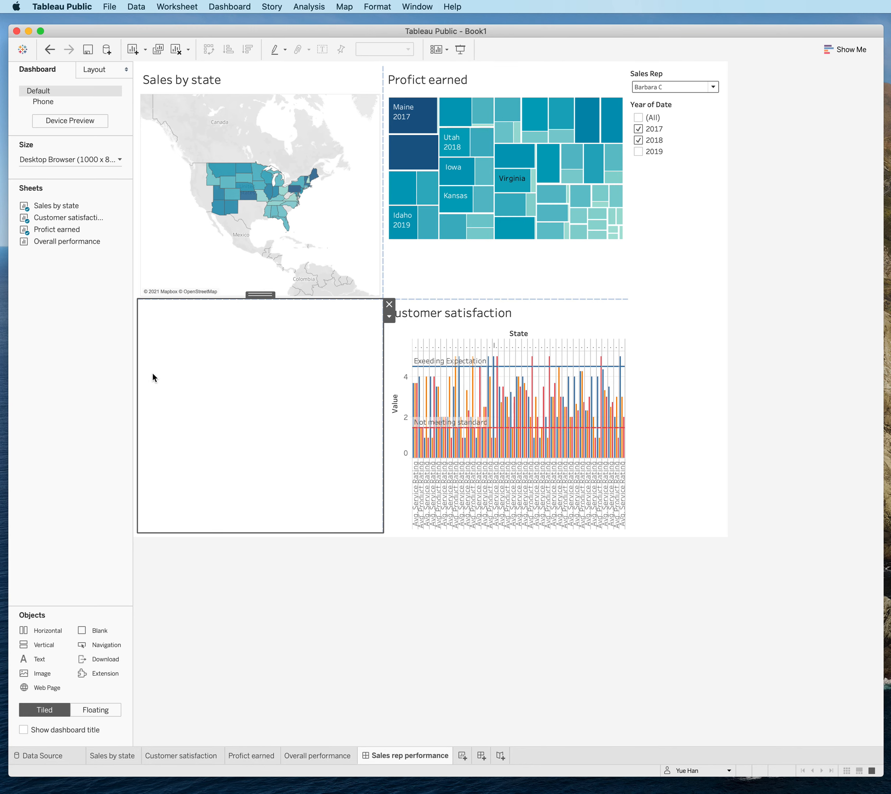
pyautogui.click(274, 214)
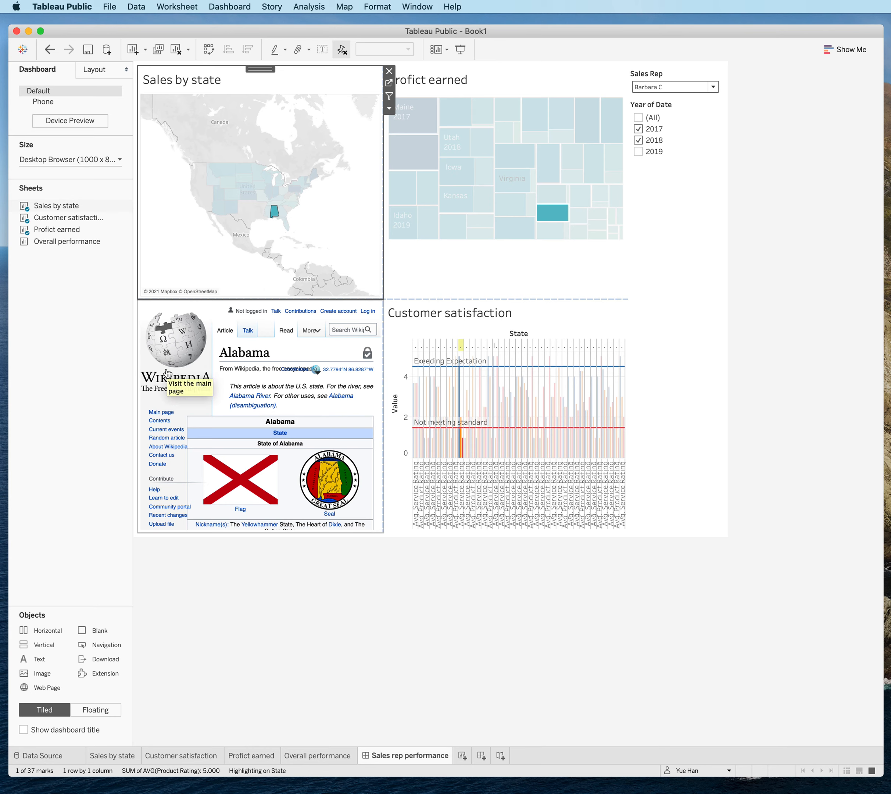
pyautogui.click(216, 205)
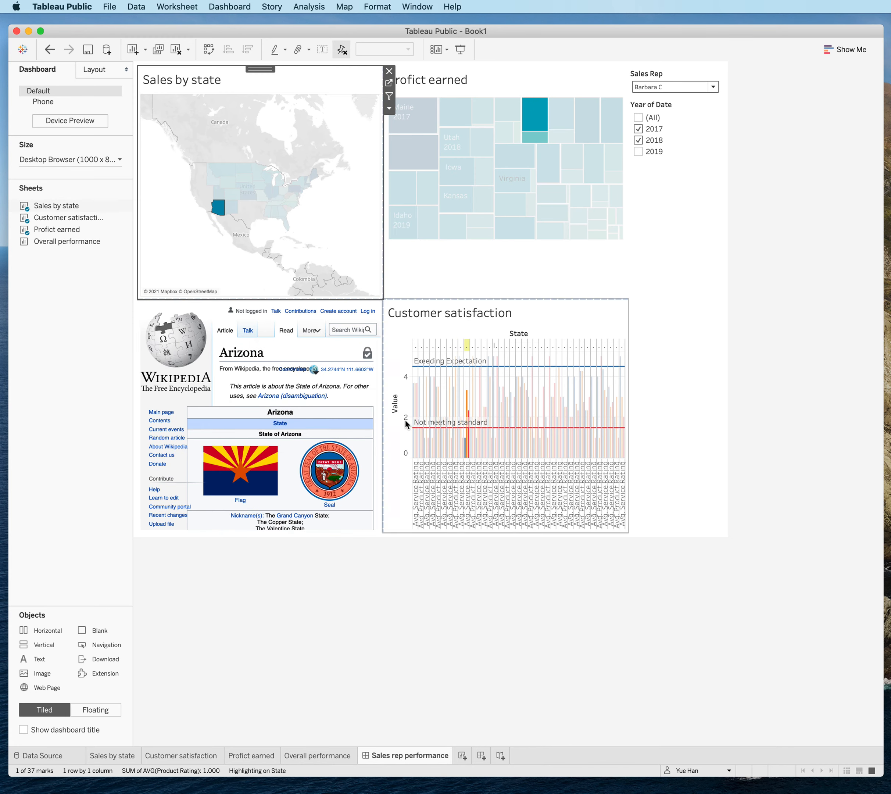
# Test the State highlight action by selecting several marks in the profit treemap, including Maine 2017 and Idaho 2019.
pyautogui.click(461, 202)
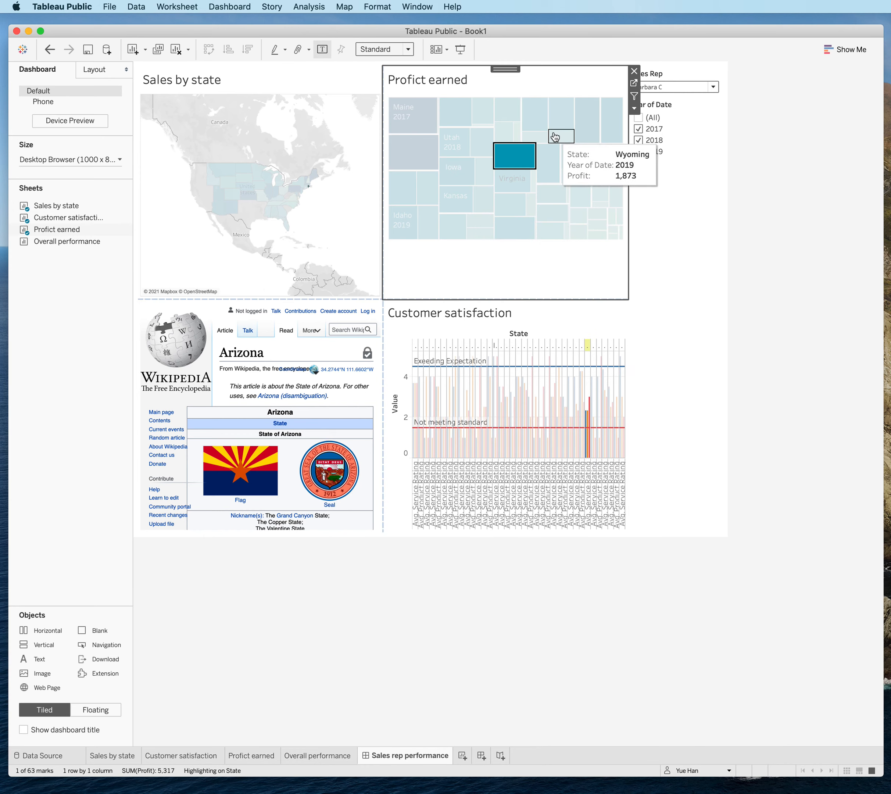
pyautogui.click(587, 118)
pyautogui.click(428, 121)
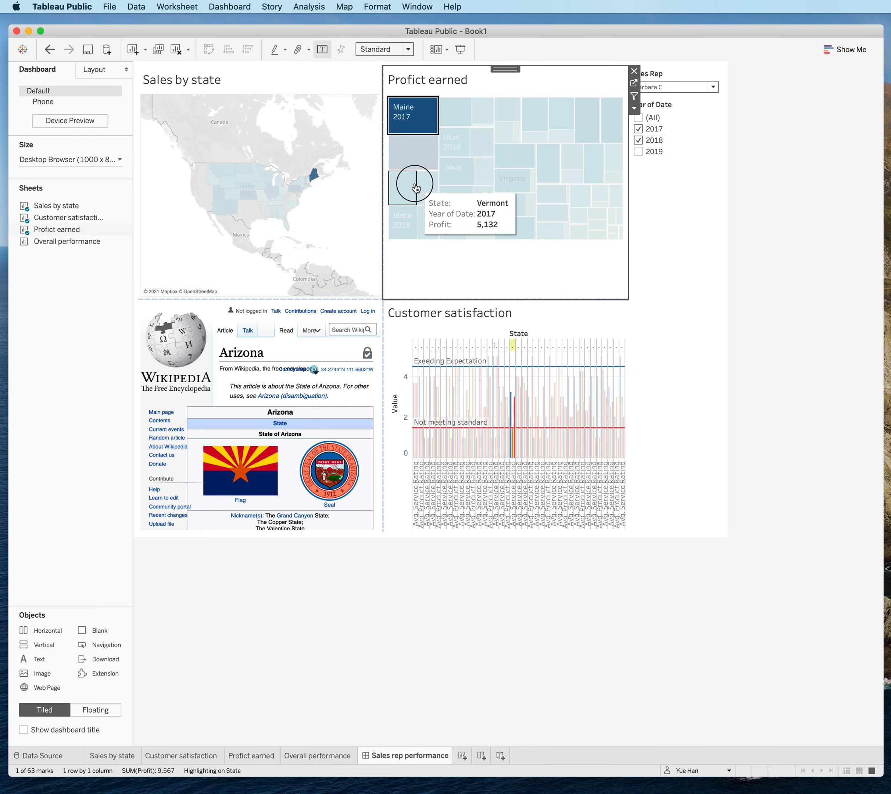
pyautogui.click(409, 185)
pyautogui.click(415, 158)
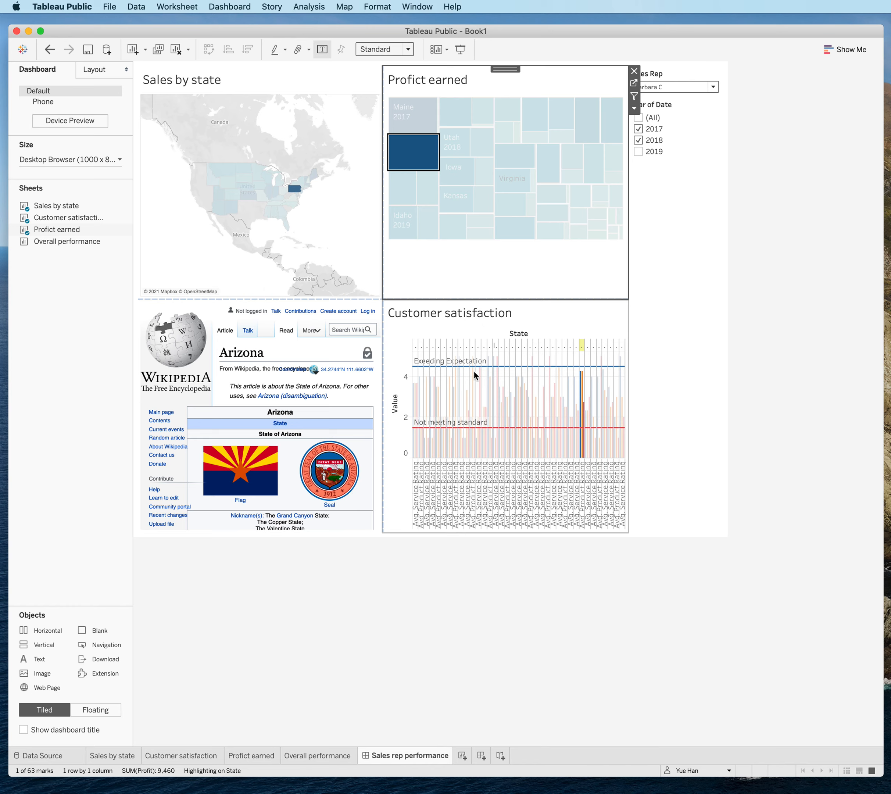
pyautogui.click(402, 220)
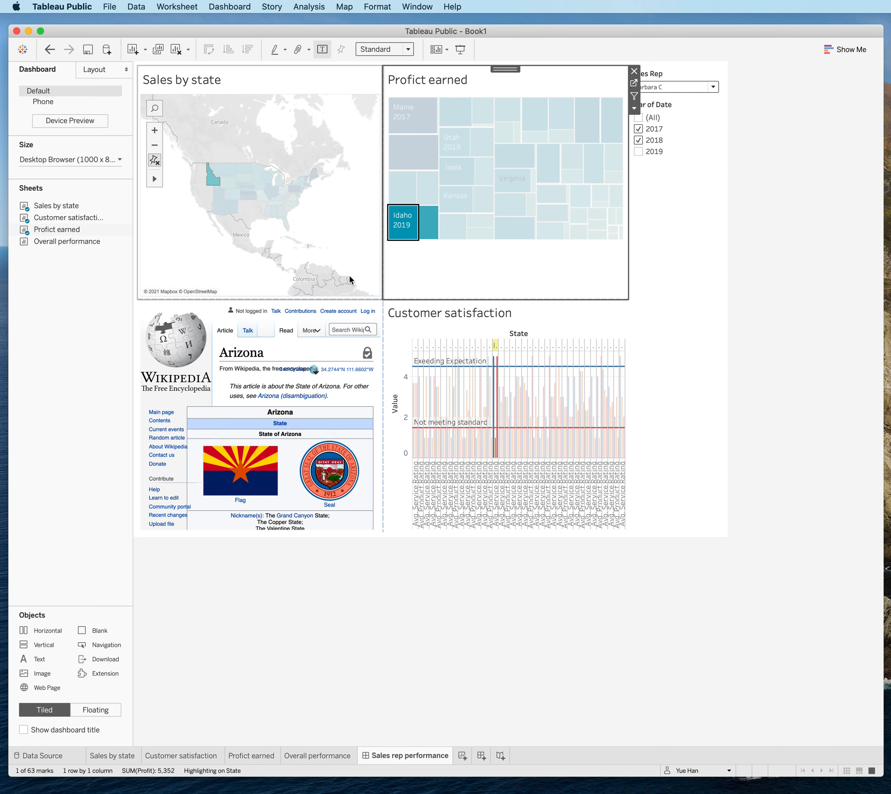
pyautogui.moveTo(237, 191)
pyautogui.click(770, 357)
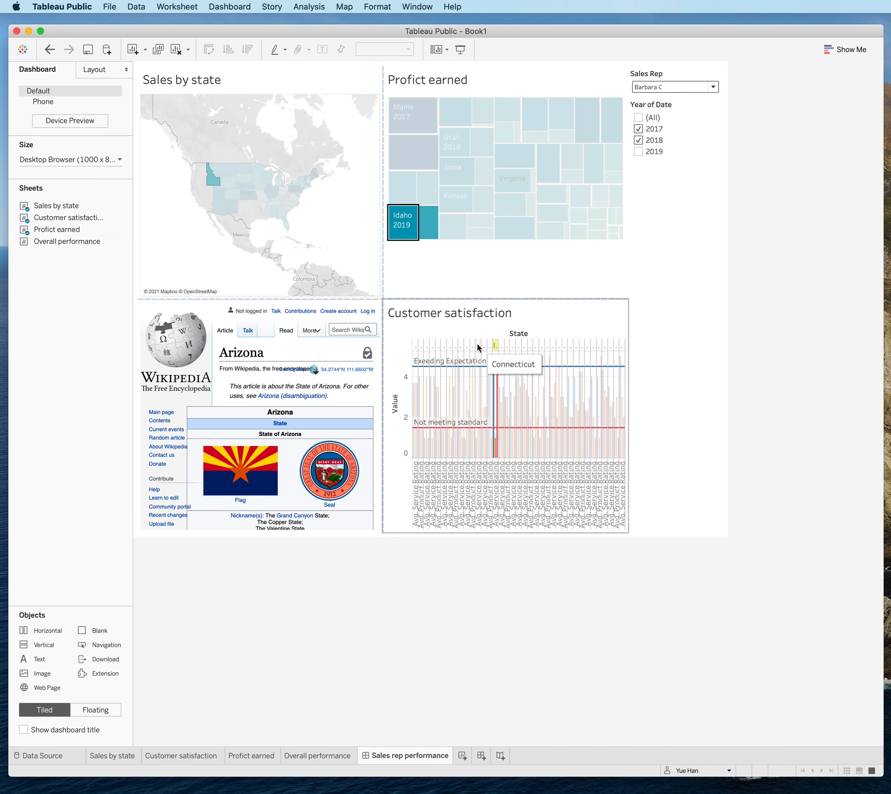